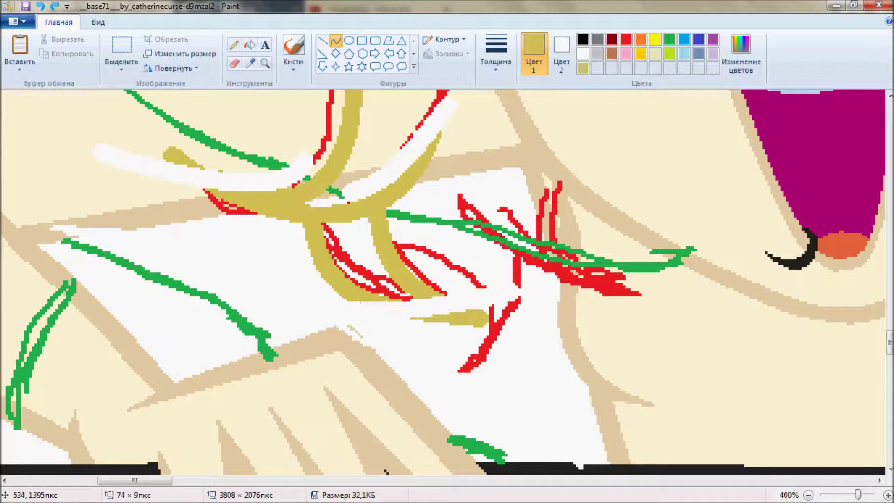
Trace the red-sketched curls at the left side of the neck with mustard curves ending in pointed tips
drag(554, 175, 649, 296)
mouse_move(606, 233)
mouse_down()
mouse_move(536, 289)
mouse_move(450, 196)
mouse_up()
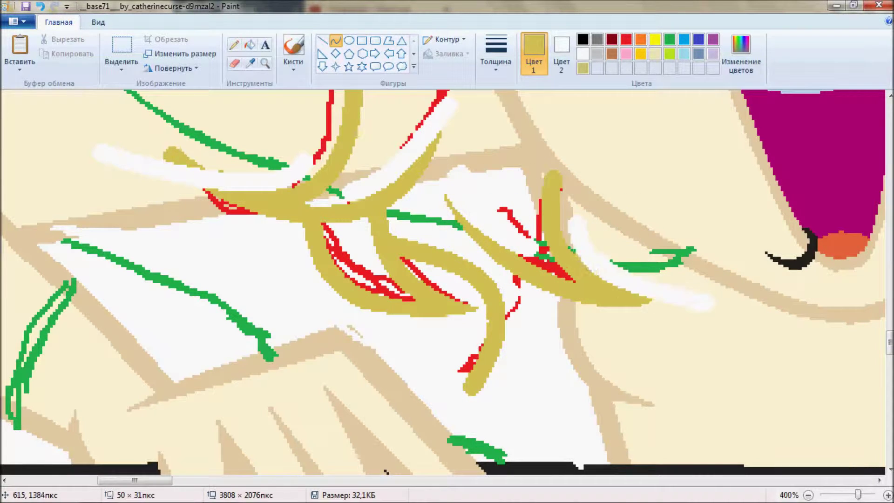
drag(471, 391, 426, 384)
scroll(426, 384, down, 3)
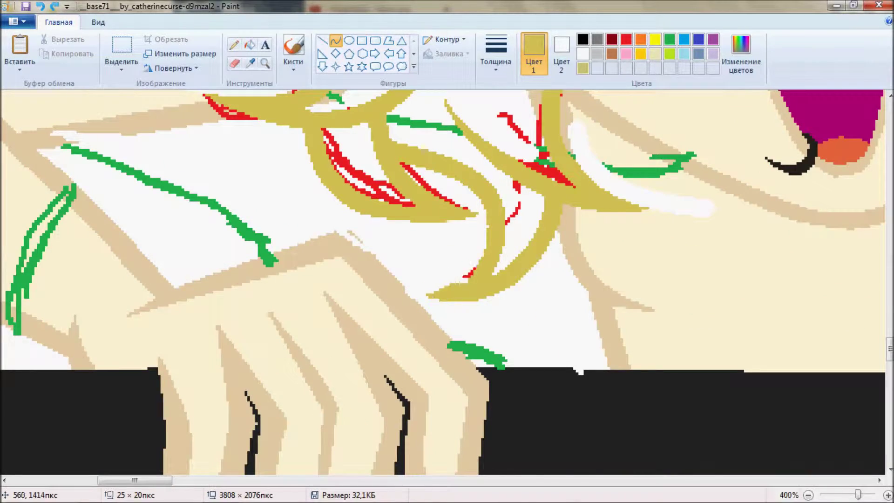
Trace the red-sketched fringe strands over the left eye and between the eyes with tapered mustard curves
scroll(447, 279, down, 2)
scroll(447, 280, up, 1)
drag(417, 133, 212, 328)
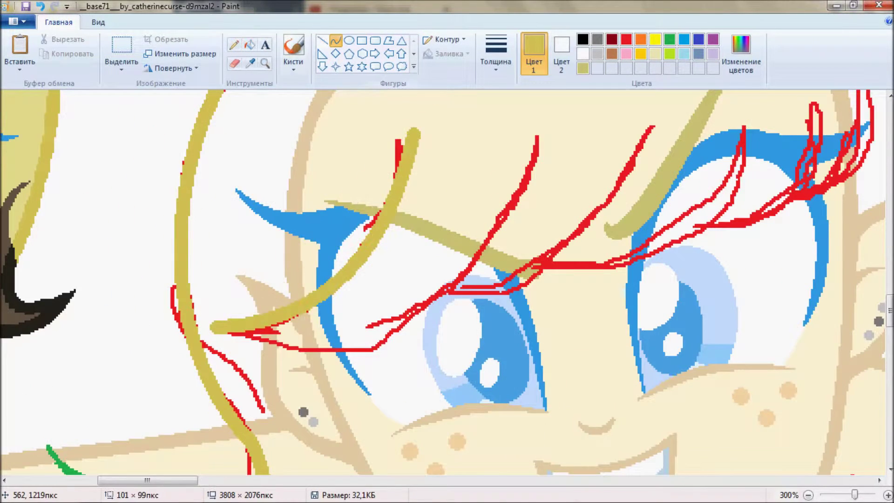
mouse_move(525, 145)
mouse_down()
mouse_move(203, 322)
mouse_move(235, 352)
mouse_up()
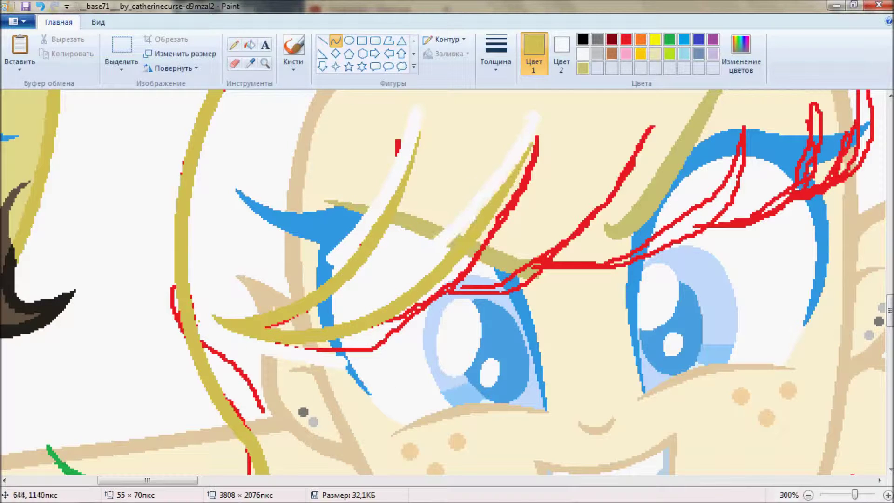
drag(552, 253, 419, 294)
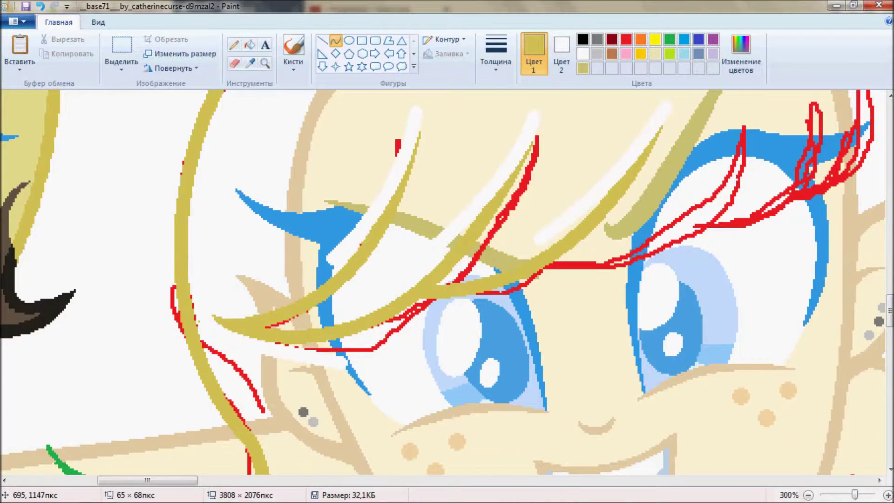
Trace the remaining red-sketched fringe strands over the right eye with tapered mustard curves
scroll(447, 280, right, 3)
scroll(447, 279, up, 2)
drag(596, 223, 371, 375)
drag(715, 179, 650, 280)
drag(675, 242, 559, 317)
drag(689, 219, 713, 224)
Outline the crown and the right side of the hair in mustard curves following the red sketch
scroll(680, 233, up, 3)
scroll(401, 279, down, 2)
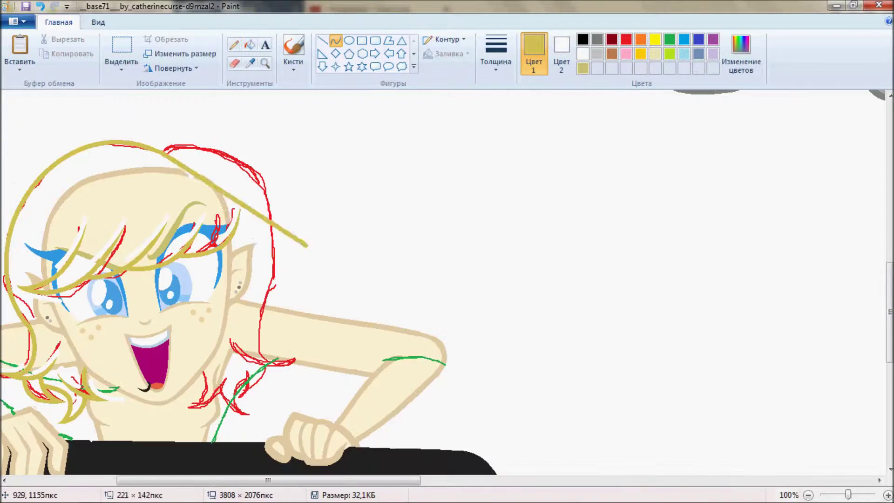
scroll(186, 280, up, 2)
scroll(419, 280, right, 5)
scroll(279, 279, down, 1)
drag(247, 162, 282, 371)
drag(261, 270, 212, 347)
scroll(238, 187, up, 2)
click(234, 63)
key(ctrl+z)
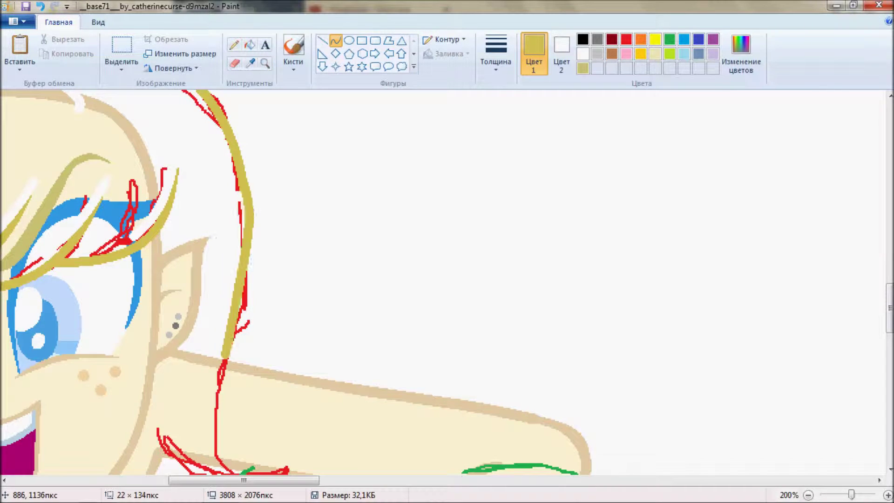
Extend the right hair outline downward and draw its flicked, pointed tips over the shoulder in mustard
scroll(419, 279, up, 1)
drag(438, 200, 558, 375)
scroll(419, 279, down, 1)
drag(309, 220, 609, 256)
drag(454, 261, 461, 321)
drag(354, 272, 342, 265)
drag(663, 219, 487, 252)
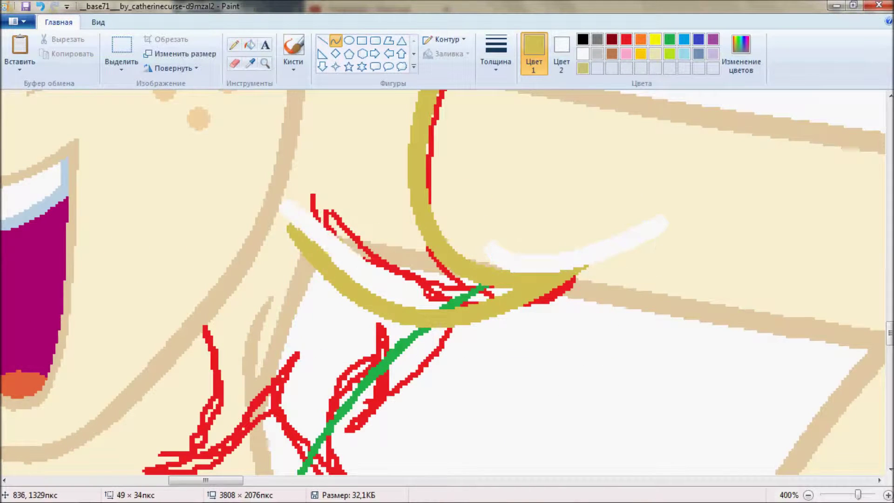
Draw the small lower curls to the right of the neck as mustard curves over the red sketch
scroll(443, 279, down, 4)
drag(377, 168, 367, 242)
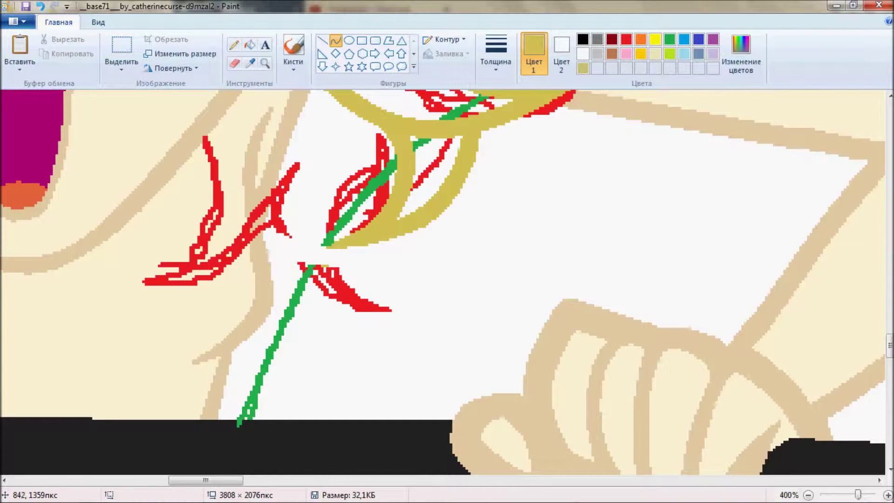
drag(283, 158, 422, 317)
drag(353, 238, 268, 293)
drag(442, 312, 344, 302)
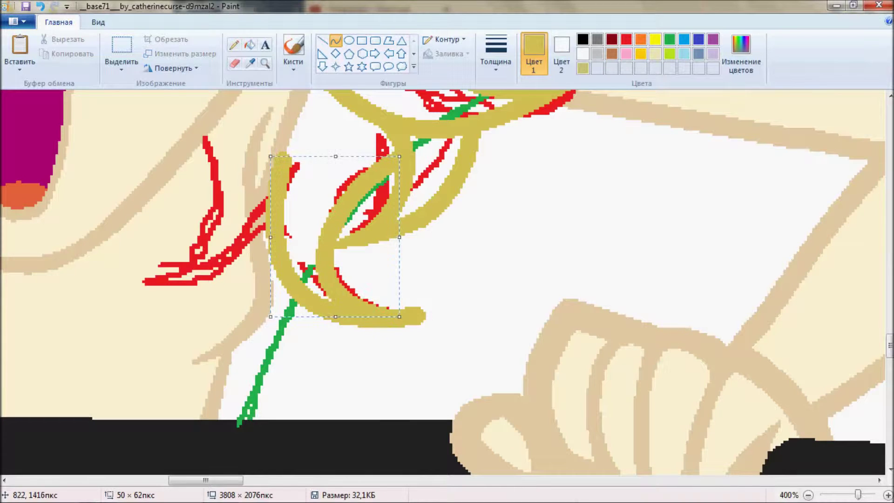
drag(84, 282, 127, 284)
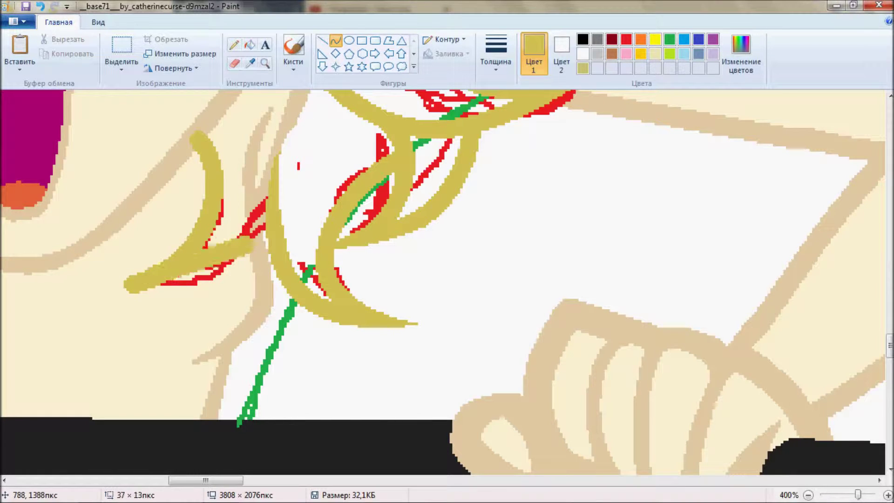
Erase the remaining red sketch lines around the face, fringe and hair tips
scroll(442, 280, down, 1)
scroll(443, 280, up, 5)
scroll(443, 280, down, 5)
scroll(442, 280, left, 3)
scroll(228, 221, down, 2)
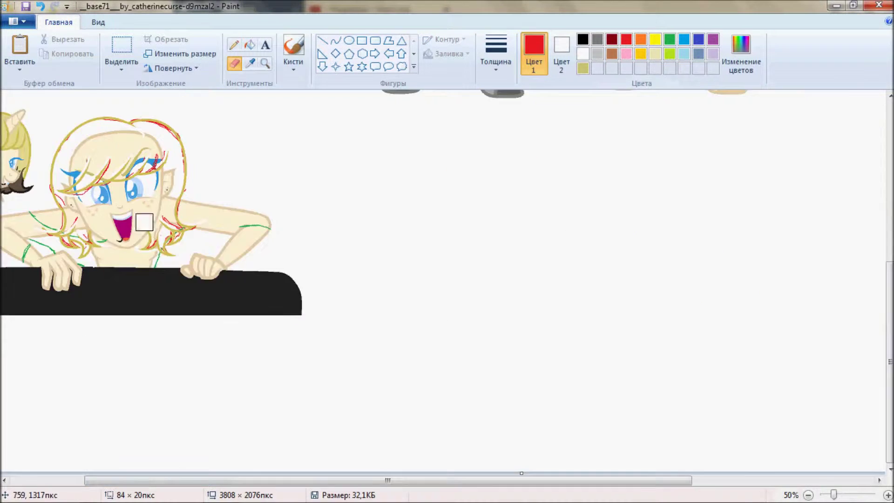
scroll(341, 179, up, 1)
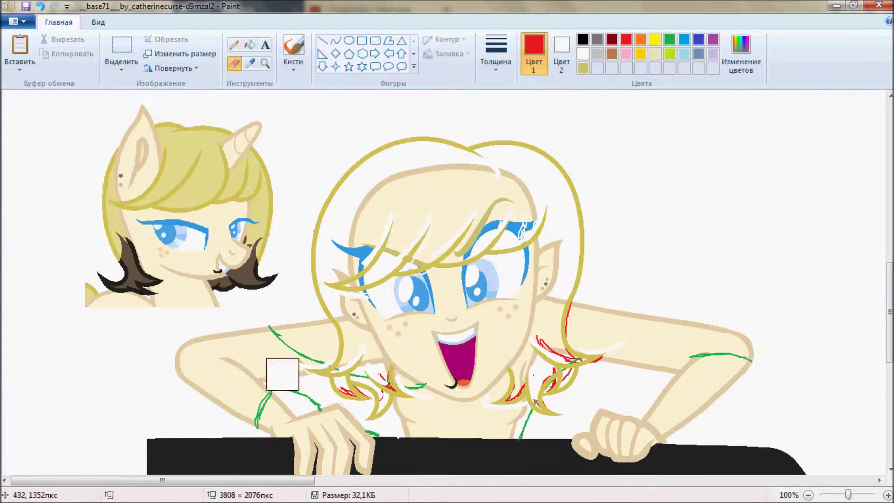
scroll(559, 268, up, 1)
scroll(559, 269, up, 1)
scroll(559, 268, right, 2)
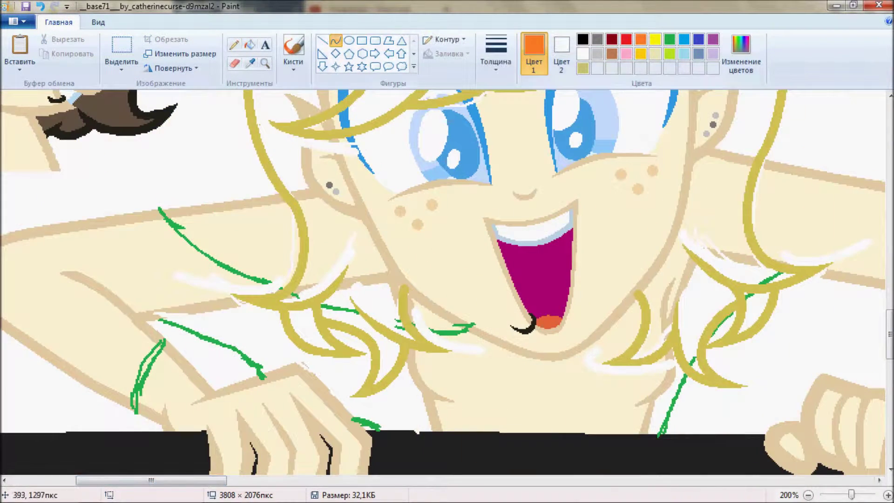
Trace the green clothing lines on the left arm and collar with orange curves
scroll(447, 279, up, 1)
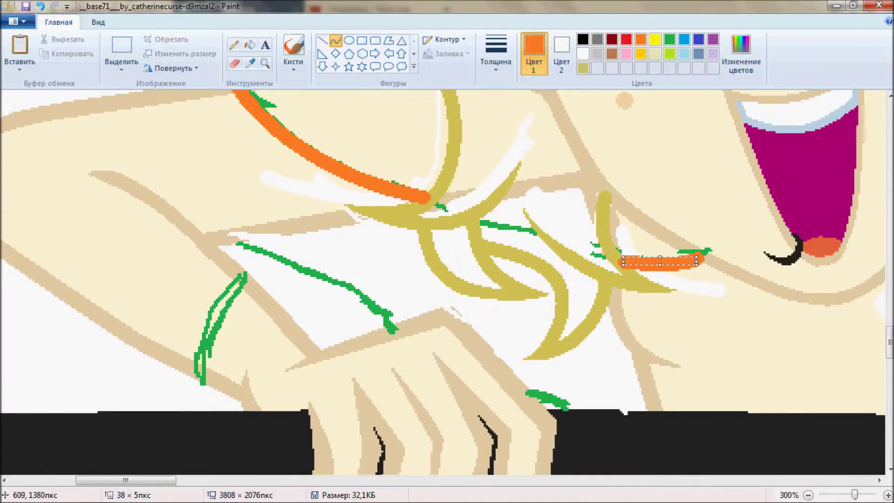
drag(217, 323, 261, 261)
scroll(447, 279, right, 5)
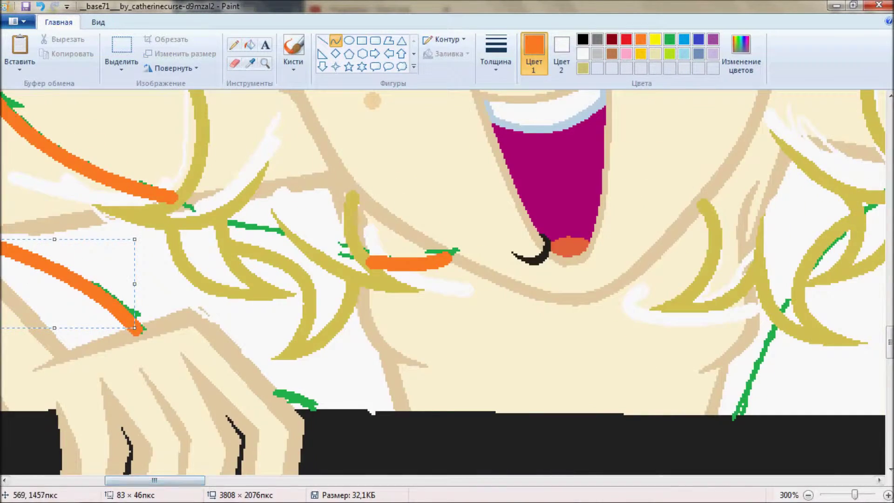
Trace the green clothing lines beside the right hair curls and across the right elbow with orange curves
scroll(447, 279, up, 2)
scroll(447, 280, down, 4)
key(ctrl+z)
scroll(448, 279, right, 5)
drag(421, 167, 567, 184)
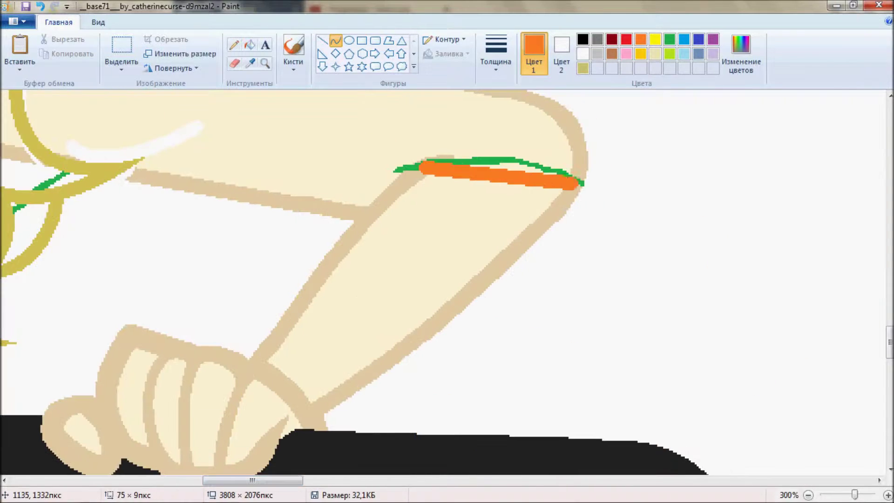
Erase the leftover green sketch lines around the arms, collar and hair
scroll(447, 280, down, 2)
click(235, 64)
click(670, 39)
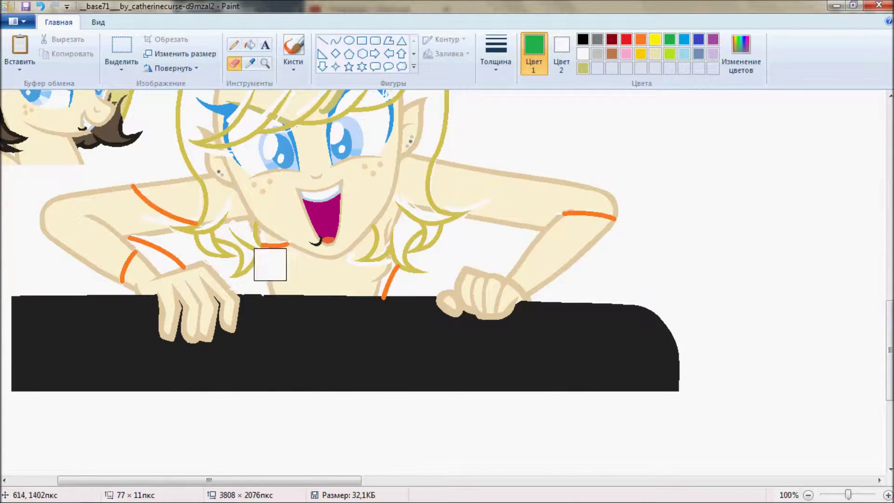
scroll(270, 265, down, 2)
click(121, 52)
scroll(270, 264, up, 2)
scroll(270, 264, down, 2)
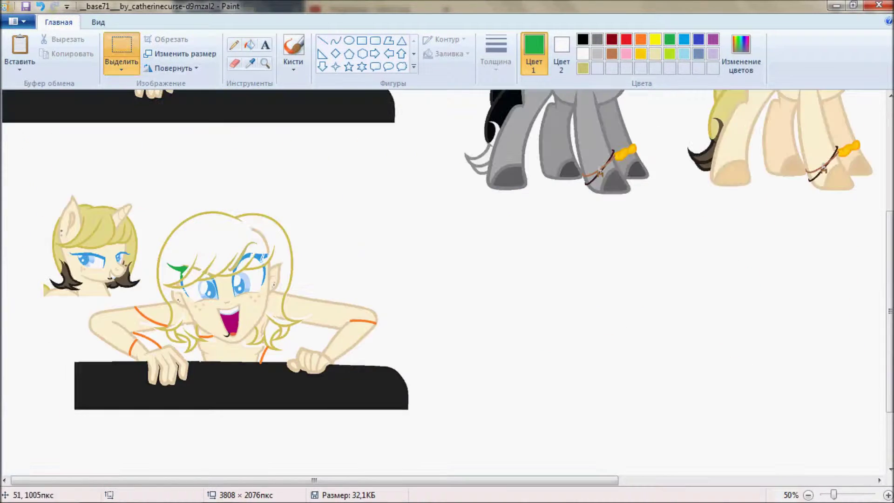
Recolour the left eyelash blue and fill the skin-coloured forehead behind the fringe with white
scroll(219, 284, up, 3)
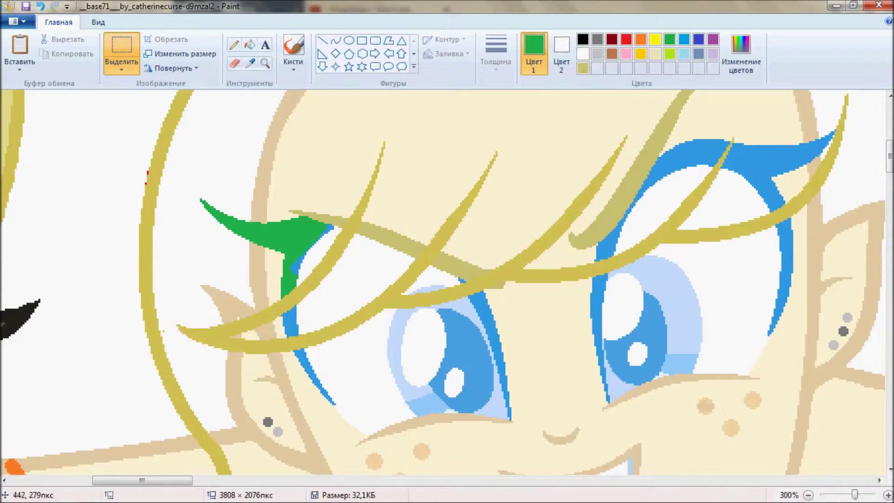
scroll(219, 285, up, 1)
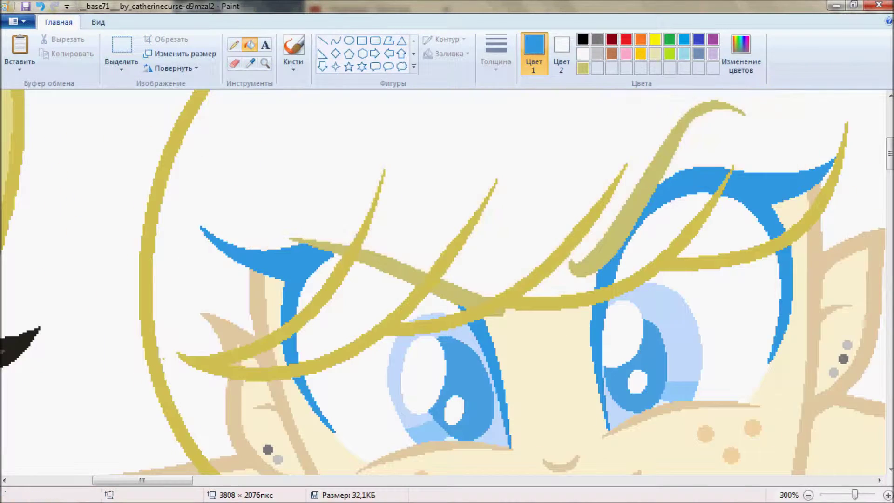
scroll(447, 279, down, 1)
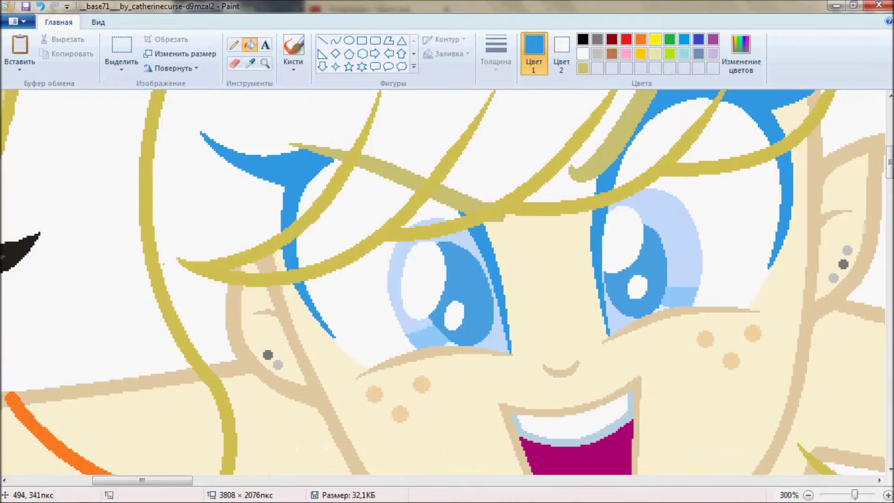
scroll(447, 280, up, 2)
click(496, 53)
click(524, 170)
scroll(447, 279, down, 3)
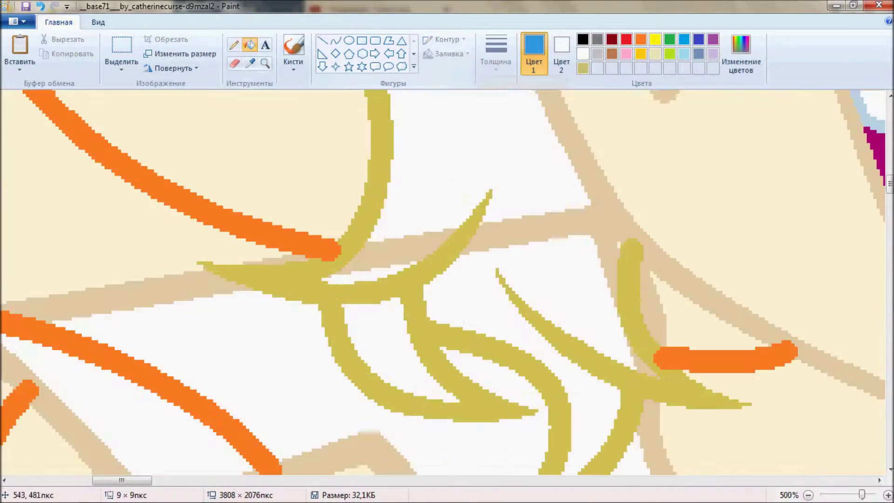
Restore the mustard hair outline and patch it over the orange sleeve line's end at the left curls
key(ctrl+z)
scroll(447, 280, down, 1)
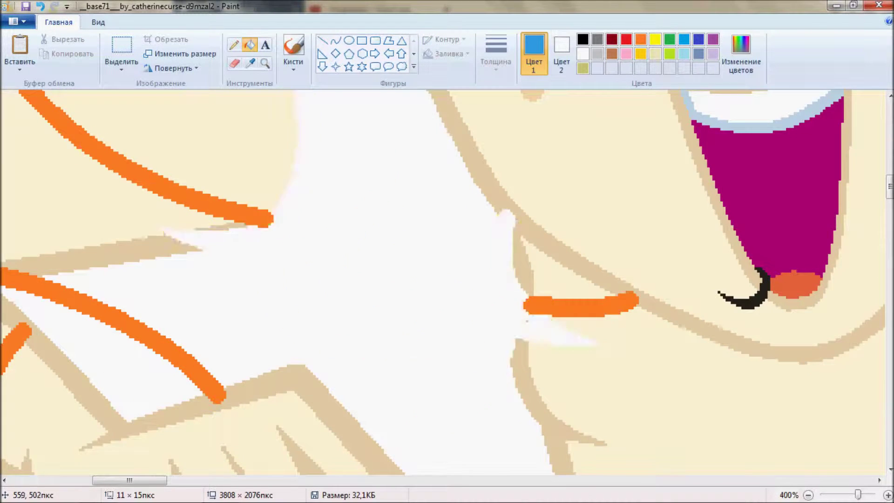
scroll(447, 280, up, 2)
scroll(447, 279, up, 1)
scroll(448, 279, up, 1)
click(335, 41)
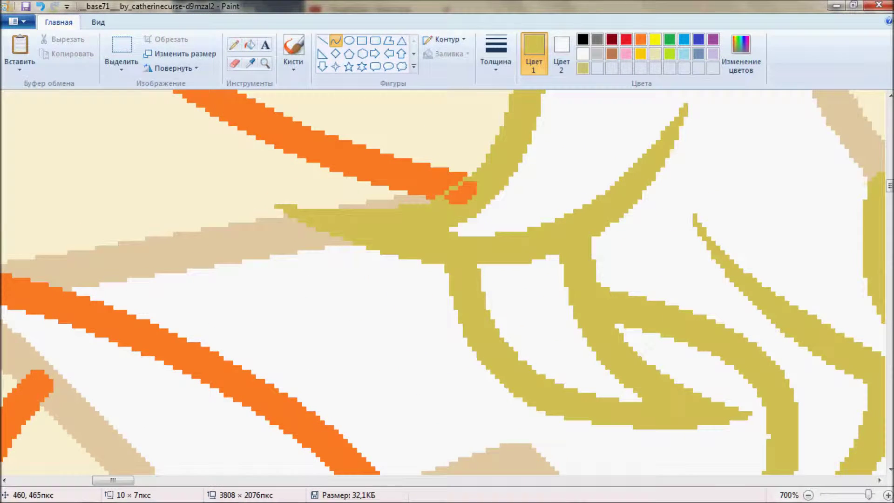
Redraw the jawline in beige over the orange collar line's overlapping end
scroll(447, 279, down, 3)
click(322, 40)
click(250, 45)
scroll(447, 280, down, 2)
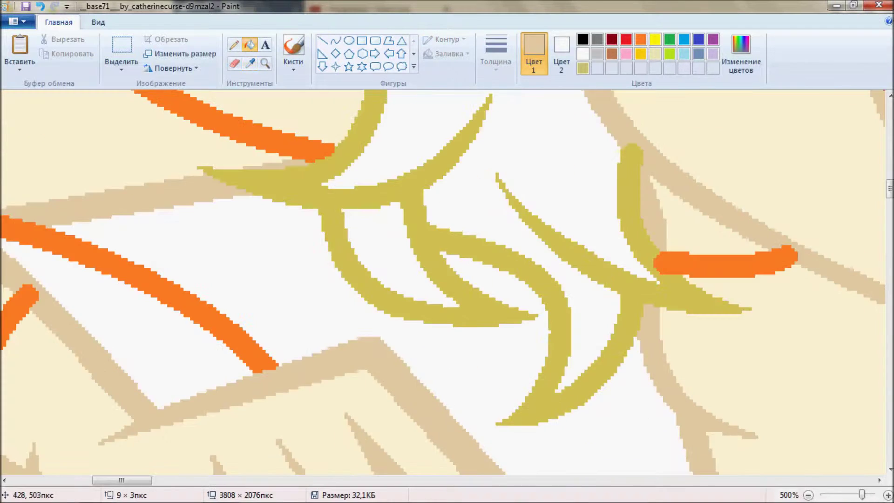
scroll(447, 280, up, 3)
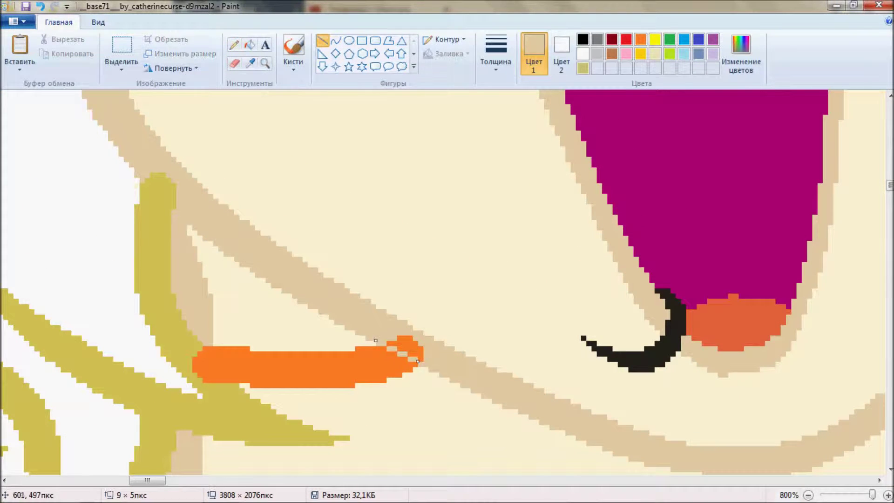
Sample the mustard hair colour and redraw the lower right curl's edge over the orange line's upper end
scroll(448, 279, down, 2)
click(249, 63)
scroll(448, 280, up, 3)
scroll(448, 279, right, 5)
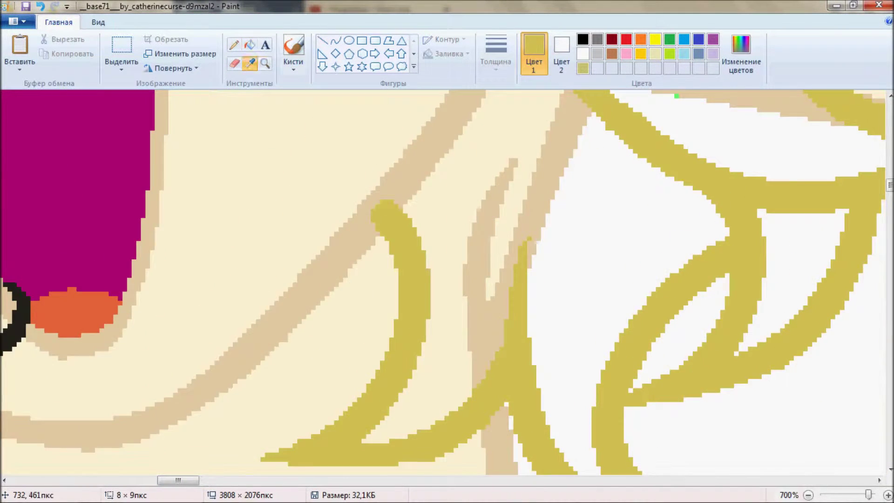
scroll(447, 279, down, 3)
scroll(447, 279, down, 2)
click(250, 64)
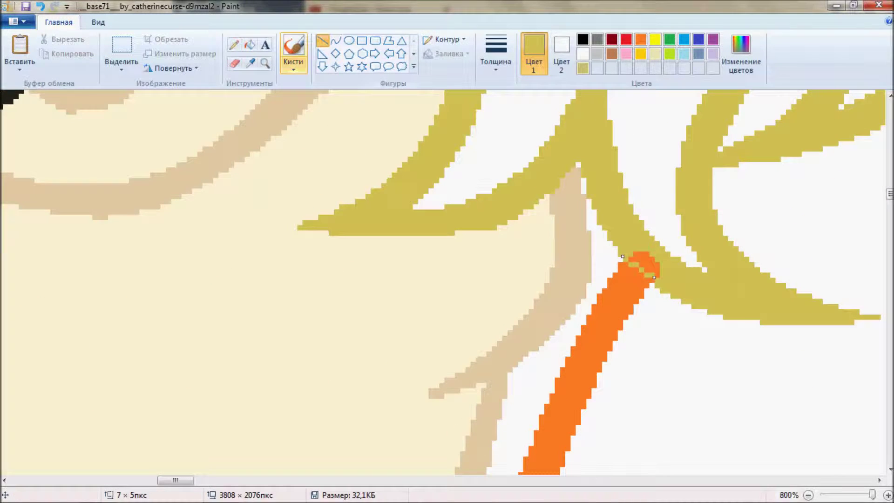
Replace the skin colour inside the right-side hair strands and around the right ear with white
scroll(447, 280, up, 3)
scroll(447, 279, right, 3)
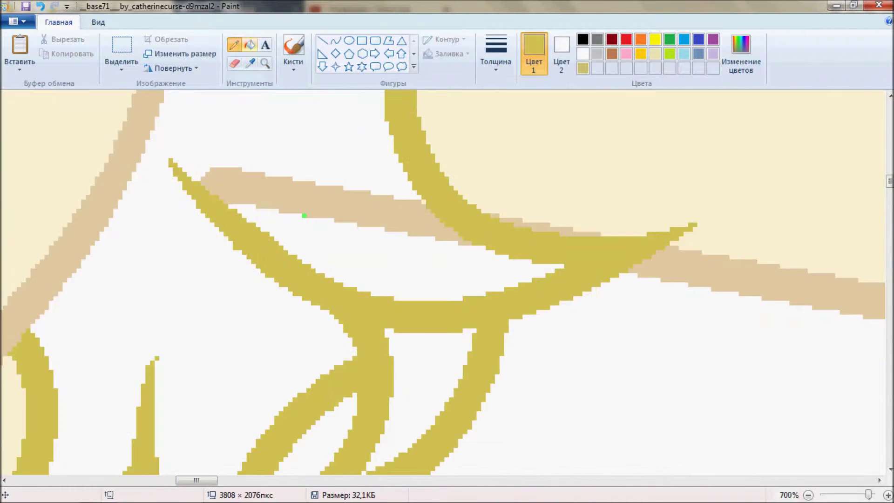
click(322, 41)
scroll(447, 279, up, 3)
scroll(448, 280, down, 4)
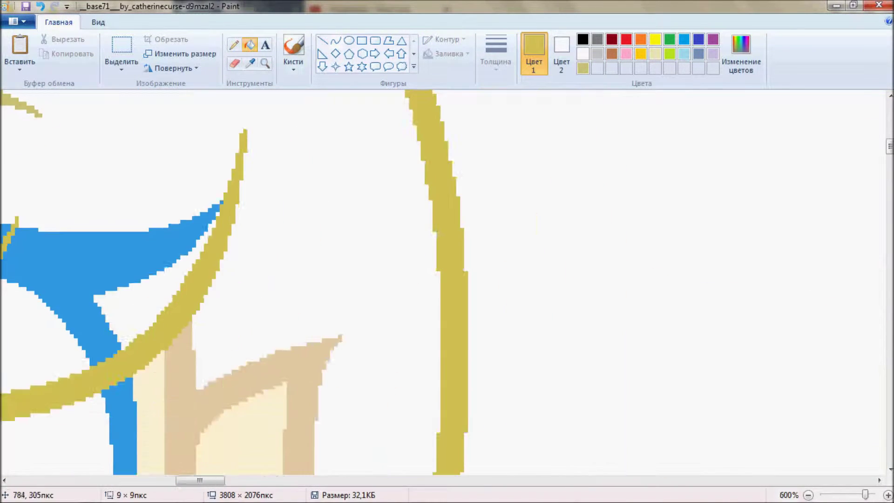
Try to recolour the left arm's beige outline orange, and undo the fill
scroll(447, 279, up, 3)
click(641, 39)
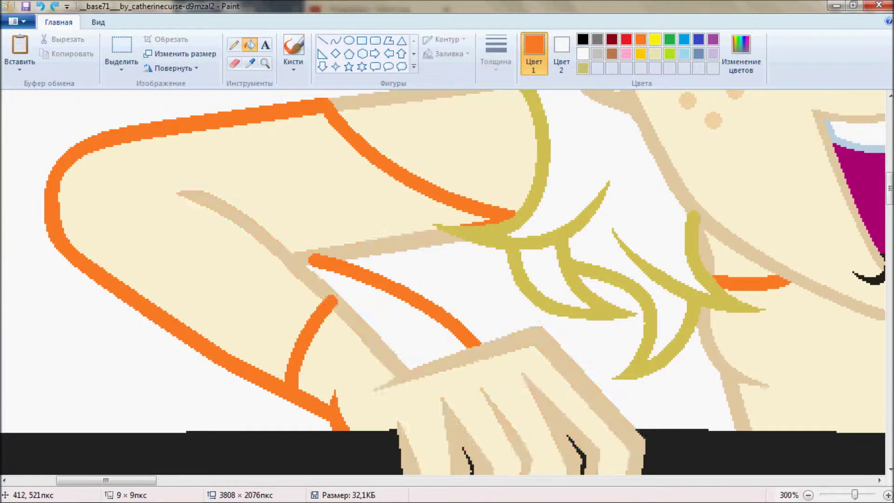
scroll(447, 280, up, 3)
scroll(447, 280, down, 3)
scroll(447, 280, up, 2)
key(ctrl+z)
Extend the orange cuff line across the left arm's edge and recolour the sleeve's outer outline orange
scroll(447, 279, down, 2)
click(234, 45)
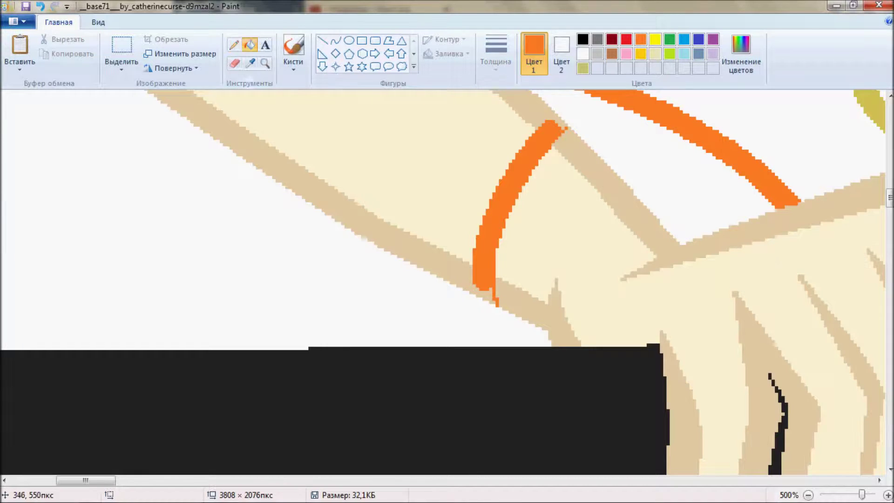
scroll(447, 279, down, 4)
scroll(447, 279, up, 1)
Fill the left sleeve's elbow crease with orange and the inside of the sleeve with white
scroll(448, 279, up, 3)
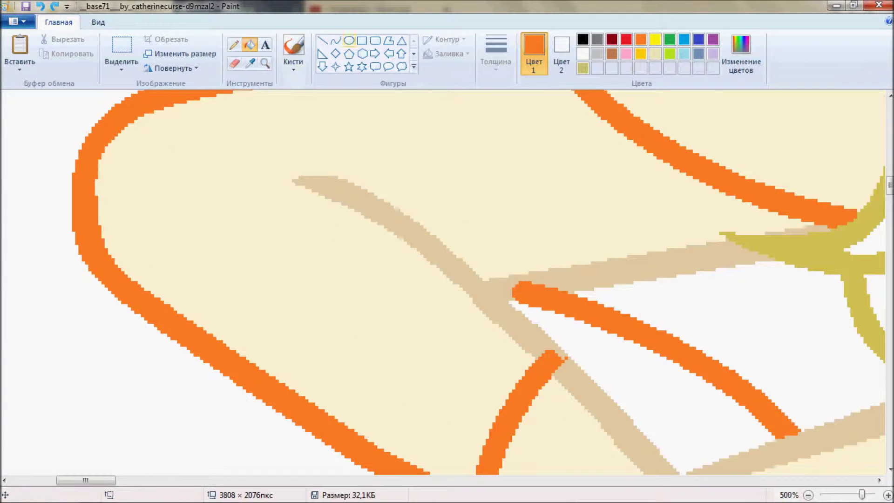
click(249, 44)
scroll(448, 279, down, 3)
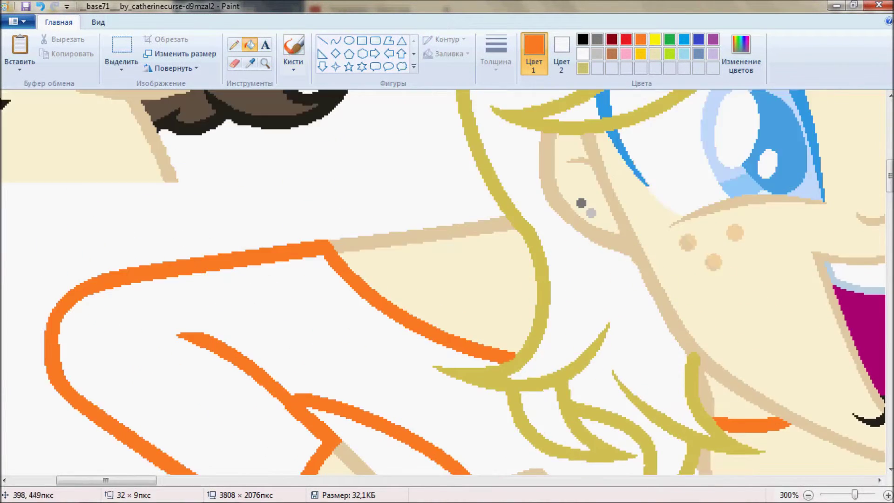
Clean up the start of the right sleeve's elbow cuff line by filling its beige remnants with orange
scroll(448, 280, up, 2)
scroll(447, 279, down, 2)
scroll(447, 280, up, 3)
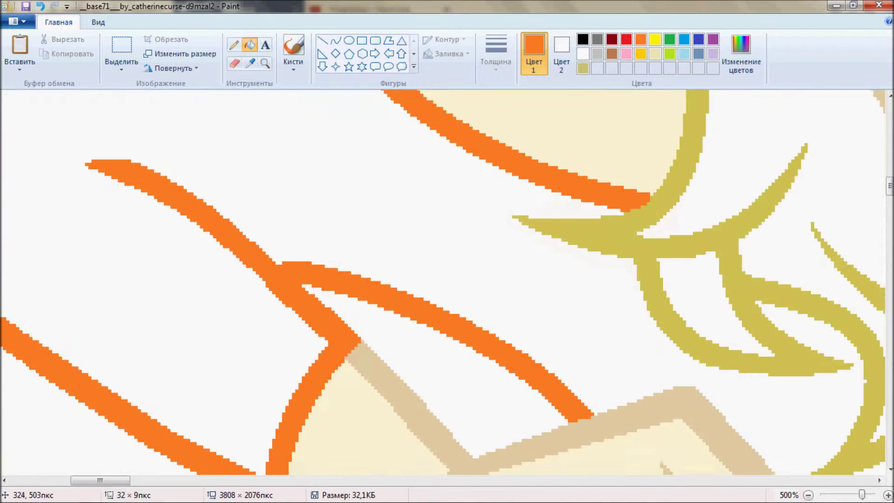
click(233, 44)
scroll(447, 280, down, 2)
scroll(447, 279, right, 3)
scroll(754, 263, up, 1)
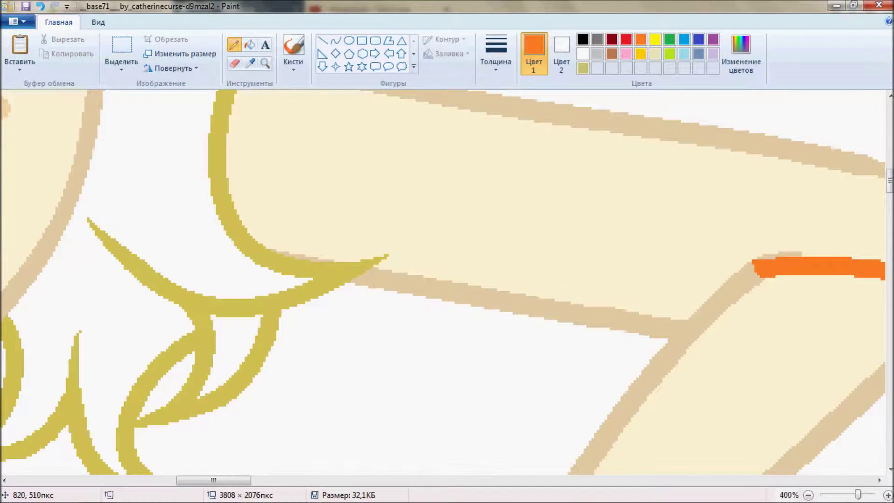
scroll(447, 279, up, 2)
click(250, 45)
scroll(447, 280, down, 2)
scroll(447, 279, up, 3)
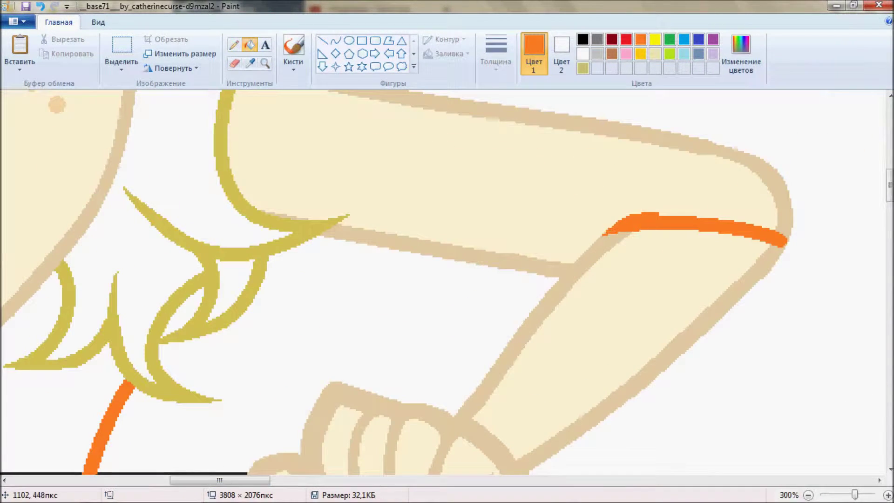
Recolour the right sleeve's beige outlines orange above the cuff and fill the inside of the sleeve with white
click(513, 112)
scroll(415, 209, up, 4)
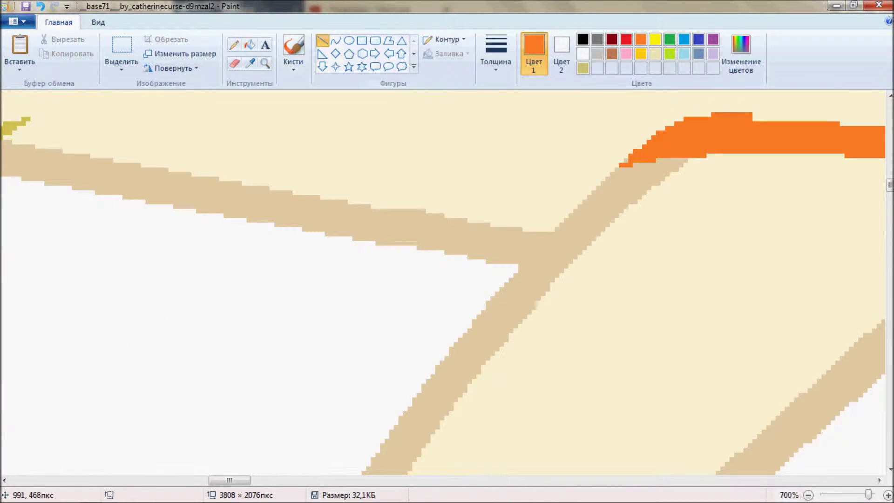
click(250, 45)
click(327, 205)
scroll(447, 279, down, 3)
scroll(447, 280, up, 2)
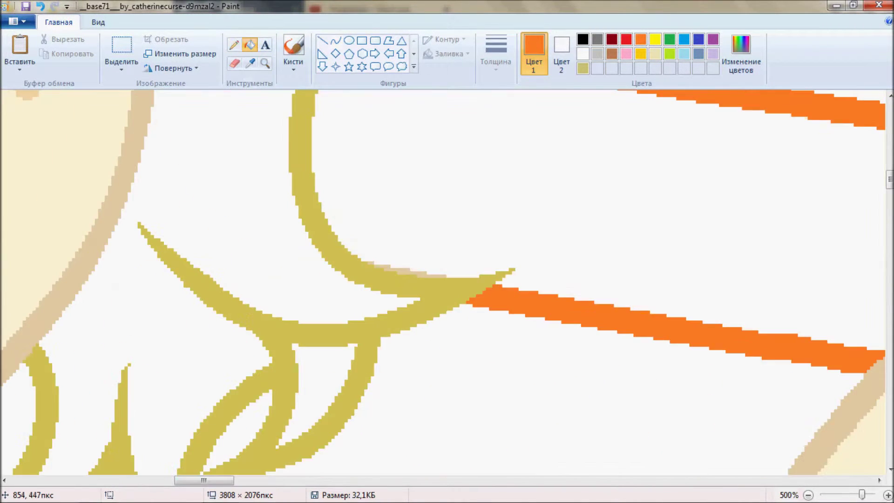
Redraw the orange fold line running from the left sleeve's cuff to the hand as a thick curve
scroll(447, 279, down, 3)
scroll(447, 280, down, 1)
scroll(447, 279, up, 3)
click(322, 40)
scroll(387, 140, up, 1)
drag(371, 123, 620, 311)
key(ctrl+z)
click(335, 40)
click(496, 51)
click(522, 170)
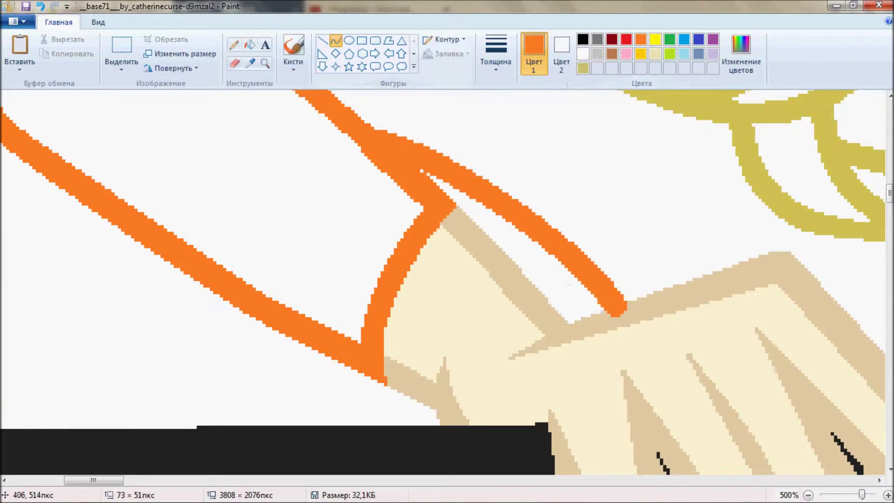
Pick the beige skin outline colour and cover the orange fold line's end where it overlaps the left hand's outline
scroll(447, 279, up, 1)
scroll(448, 279, up, 1)
click(322, 40)
click(496, 51)
click(250, 63)
click(513, 308)
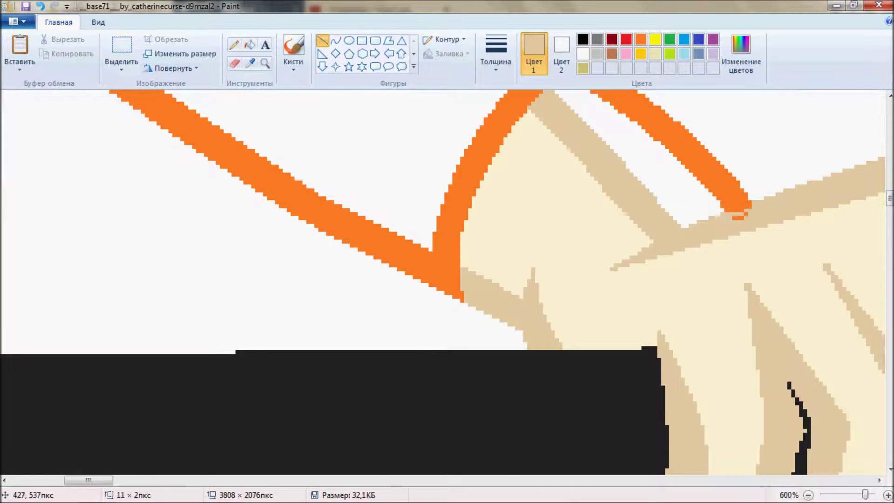
click(250, 45)
Pick the light blonde from the pony reference's hair and fill the left-side hair, its strands and the fringe
scroll(447, 280, down, 4)
scroll(447, 279, up, 1)
scroll(447, 279, left, 2)
click(250, 62)
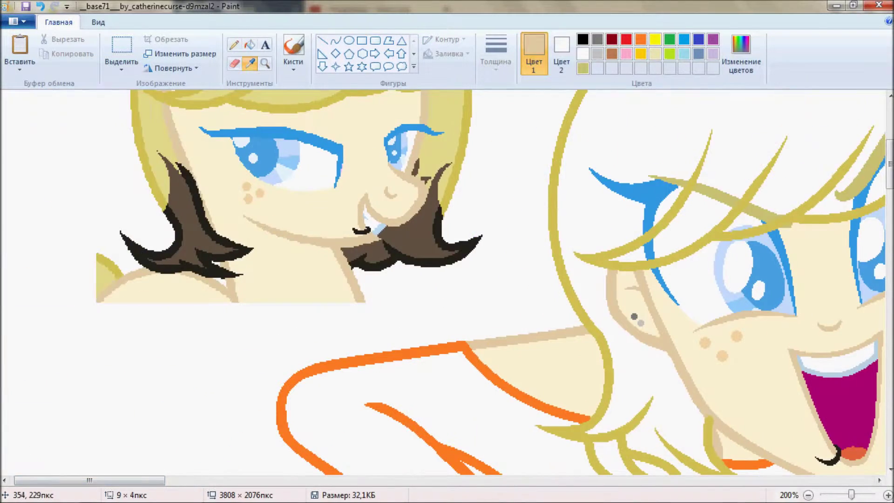
click(582, 289)
scroll(606, 326, up, 4)
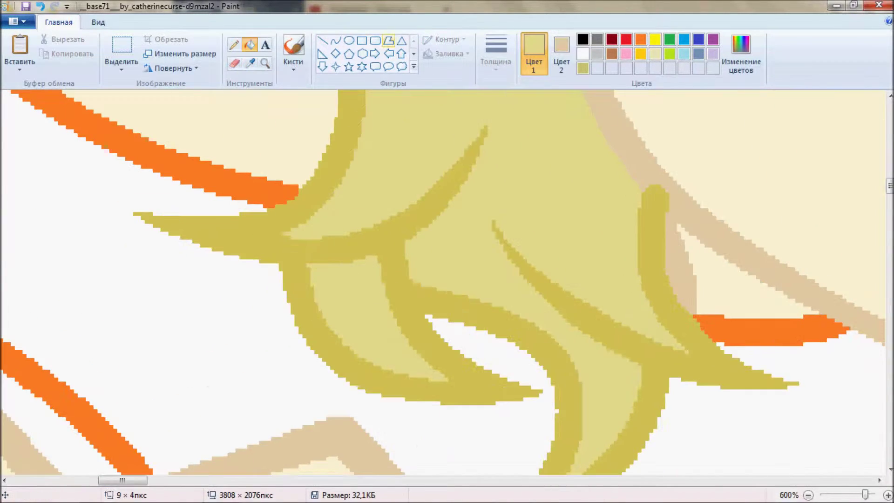
click(250, 45)
scroll(447, 280, down, 3)
scroll(448, 280, up, 7)
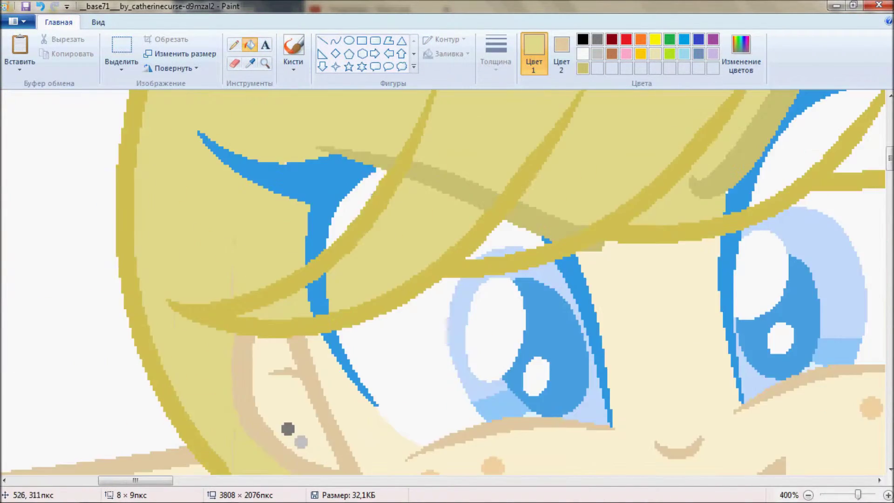
Fill the right-side hair around the ear with light blonde, keeping its darker outlines
scroll(447, 279, down, 10)
scroll(447, 279, right, 5)
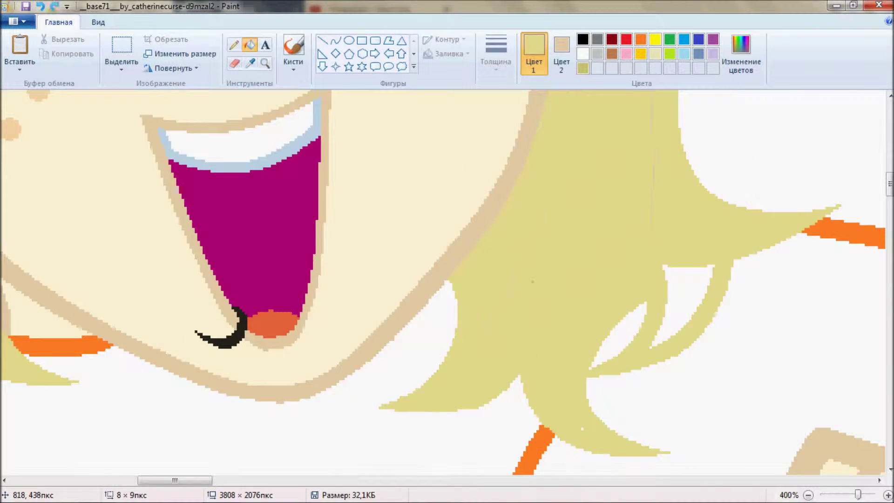
click(533, 281)
scroll(447, 279, down, 1)
scroll(447, 280, up, 4)
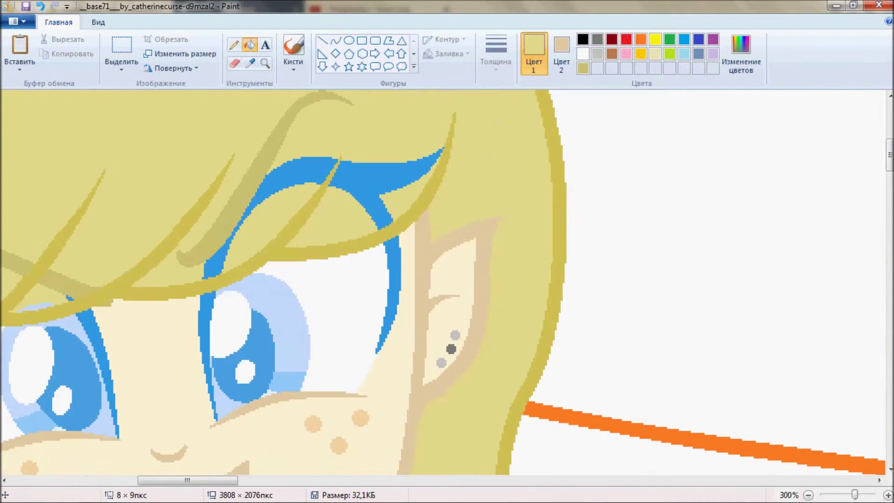
Recolour the eyebrows in the dark blonde hair outline colour and draw a translucent light blonde curve across the left eyelash
click(250, 63)
click(326, 200)
click(335, 40)
click(496, 54)
click(523, 140)
drag(223, 254, 240, 240)
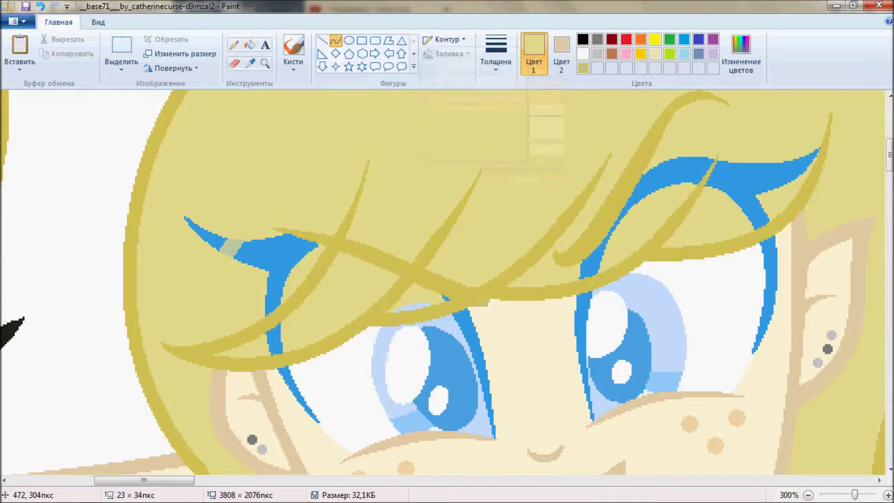
Recolour the parts of both eyelashes covered by the fringe with the blended greyish-green colour
right_click(280, 261)
right_click(274, 337)
right_click(675, 186)
scroll(313, 233, down, 3)
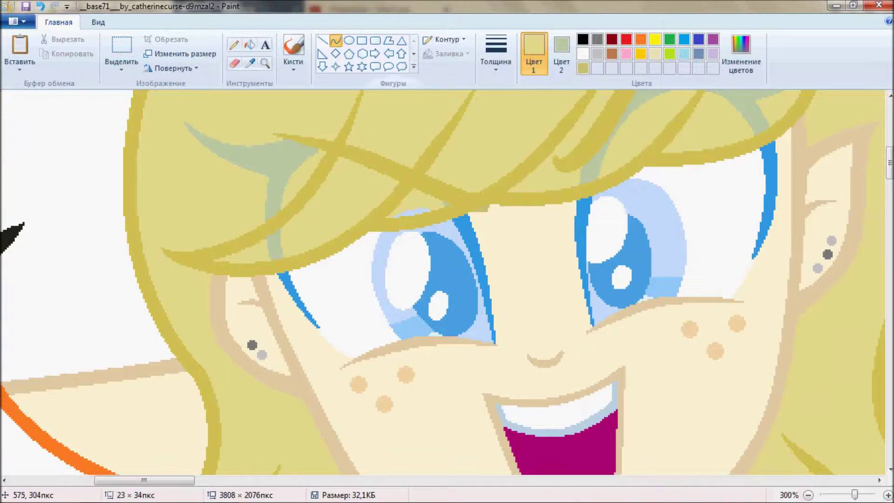
click(250, 45)
scroll(447, 279, down, 1)
scroll(447, 279, down, 1)
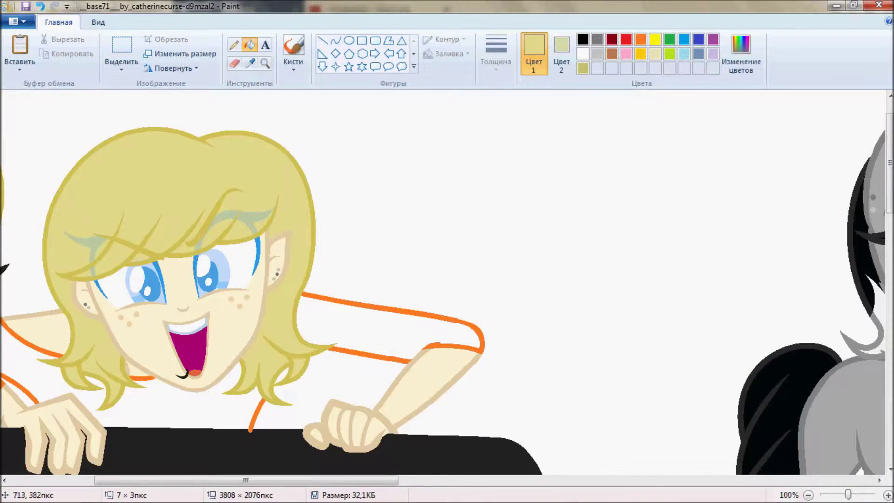
Pick the dark brown from the pony's hair tips and draw thin jagged boundary curves on the left-side hair below the ear
scroll(447, 280, left, 2)
click(250, 63)
click(104, 199)
scroll(208, 284, up, 2)
scroll(447, 280, up, 3)
scroll(447, 279, right, 3)
scroll(448, 280, up, 1)
click(335, 41)
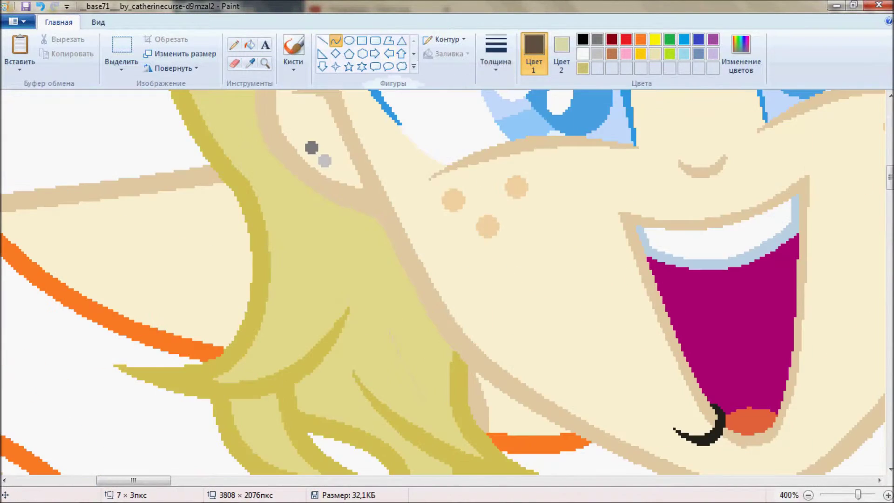
scroll(335, 233, up, 1)
drag(332, 170, 340, 291)
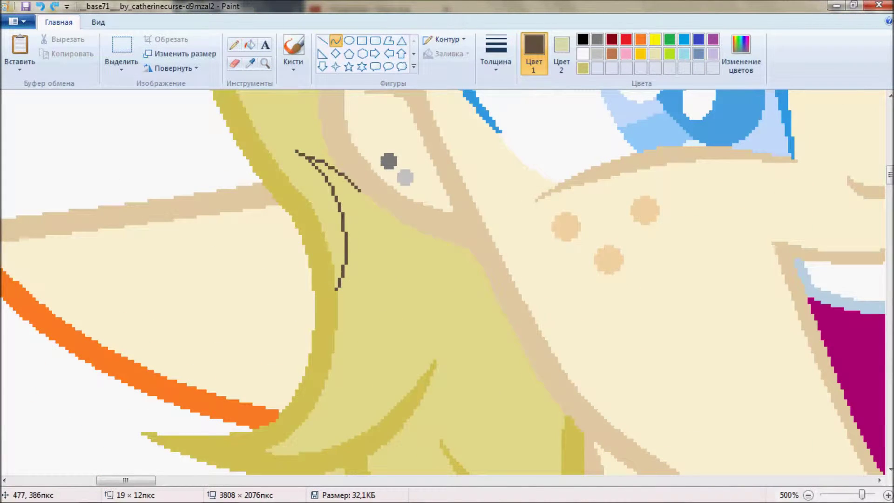
Draw a jagged brown boundary across the right-side hair beside the ear and fill the hair below it with dark brown
scroll(447, 280, down, 3)
scroll(447, 280, down, 2)
scroll(448, 279, down, 3)
scroll(447, 280, up, 3)
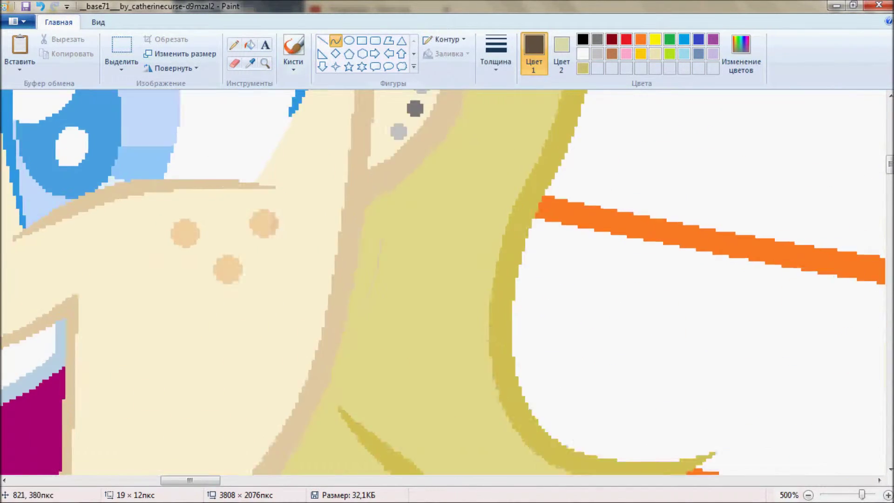
scroll(447, 279, up, 2)
drag(520, 187, 526, 271)
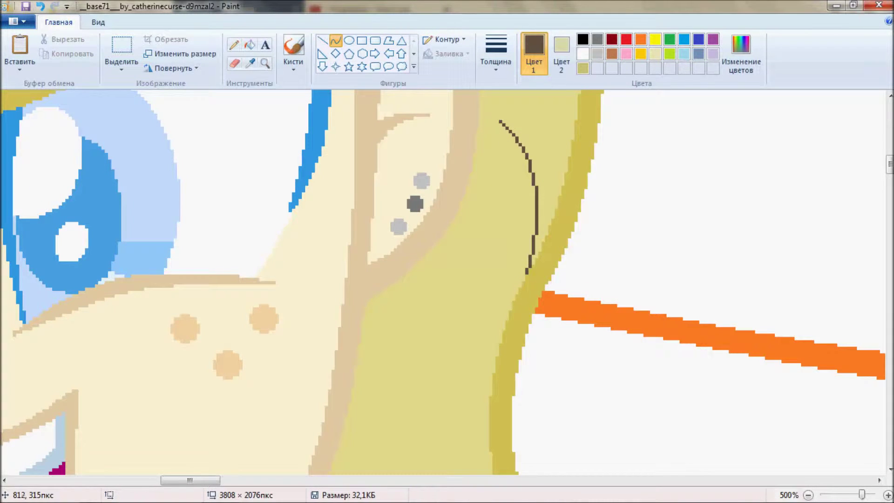
scroll(488, 248, up, 1)
drag(475, 249, 471, 172)
scroll(448, 280, down, 3)
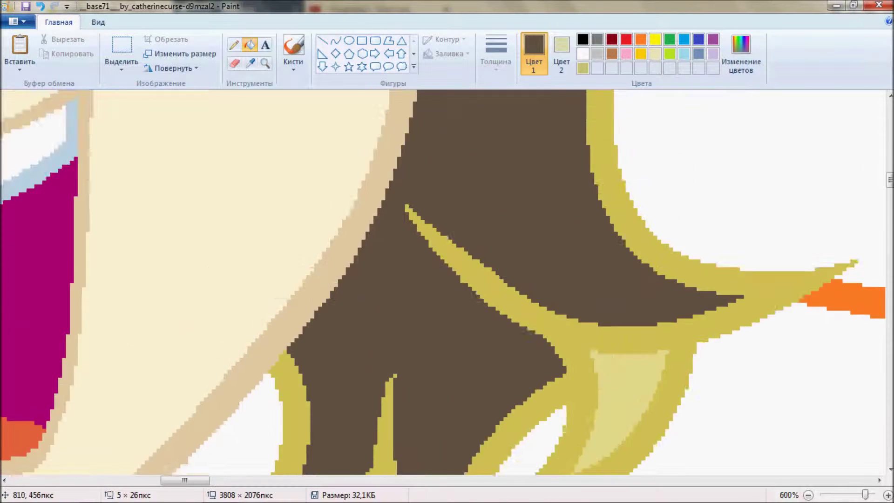
Fill the left-side hair tips with dark brown and recolour their outlines near-black, undoing a stray fill
scroll(447, 279, down, 3)
scroll(447, 279, down, 2)
scroll(447, 279, up, 1)
scroll(447, 279, up, 5)
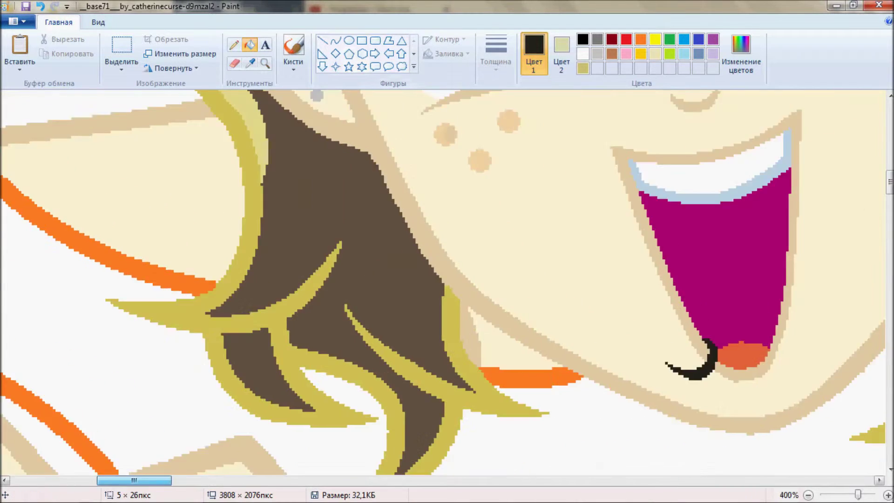
key(ctrl+z)
scroll(522, 173, down, 3)
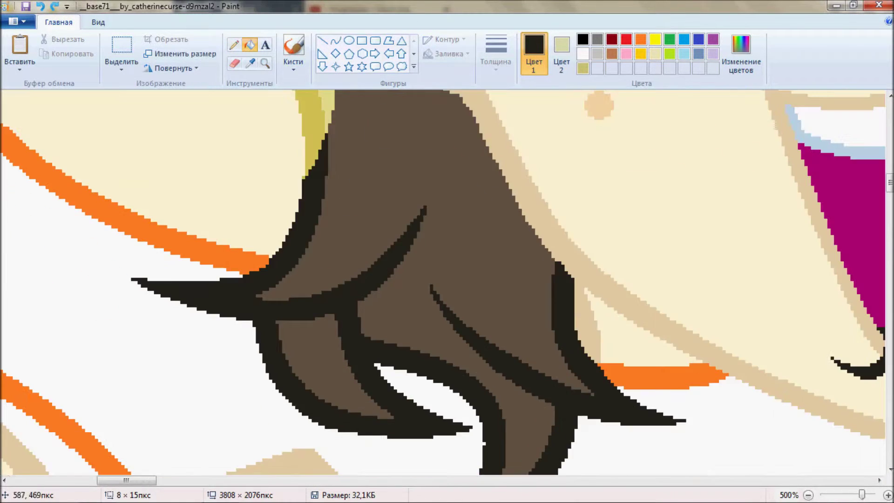
Close off the right-side hair outline with a short near-black curve and recolour the brown tips' outlines near-black
scroll(447, 279, up, 3)
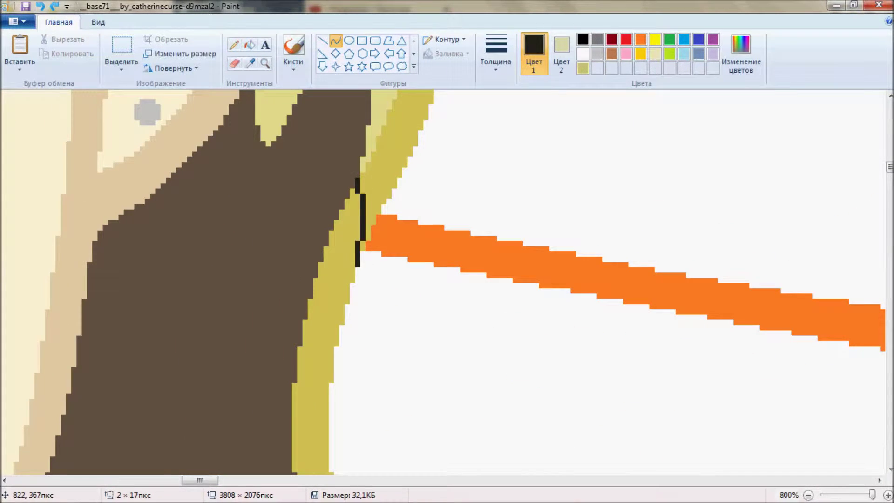
click(250, 45)
scroll(447, 280, down, 3)
scroll(447, 280, up, 1)
scroll(448, 280, down, 2)
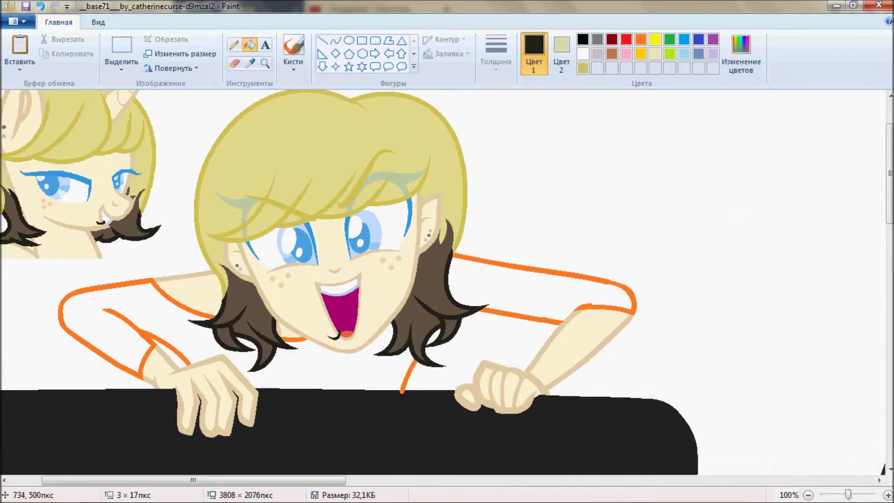
Add near-white custom colours to the palette, including red 249, green 252, blue 255
scroll(447, 280, up, 1)
click(612, 68)
key(Return)
click(612, 68)
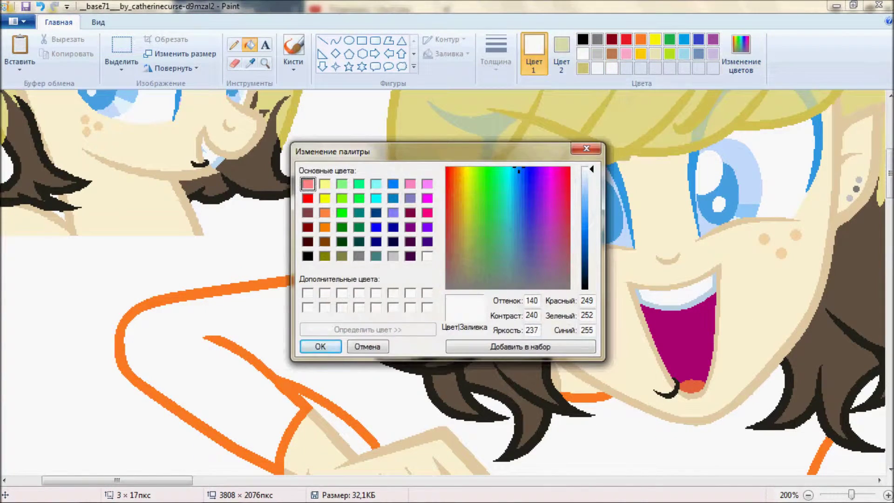
click(320, 347)
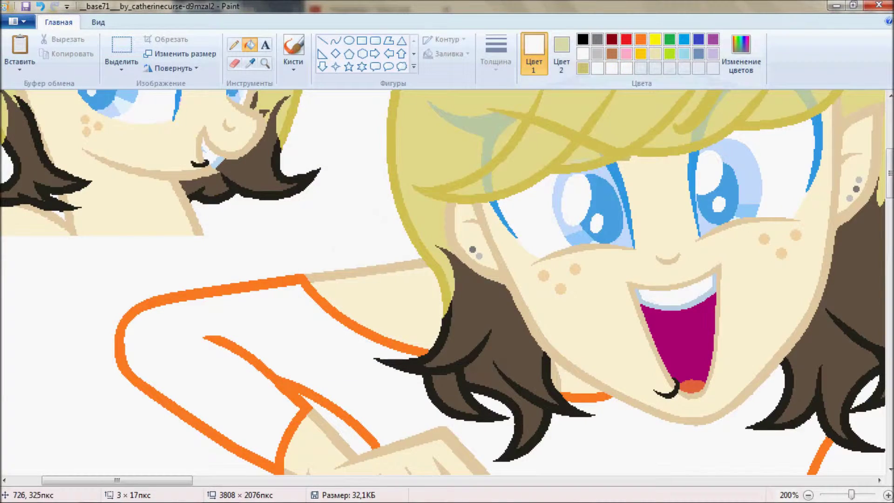
Insert the flower colour palette image beside the drawing and recolour the orange clothing outlines with its magenta
scroll(358, 246, down, 1)
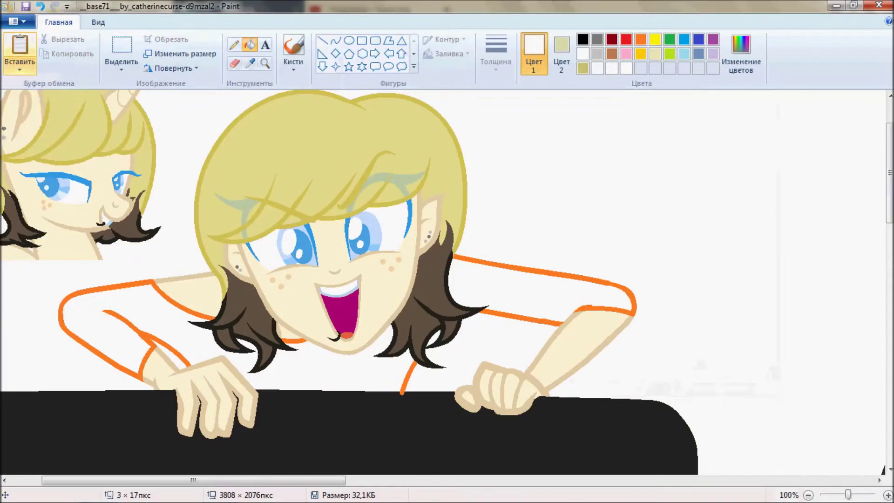
double_click(220, 196)
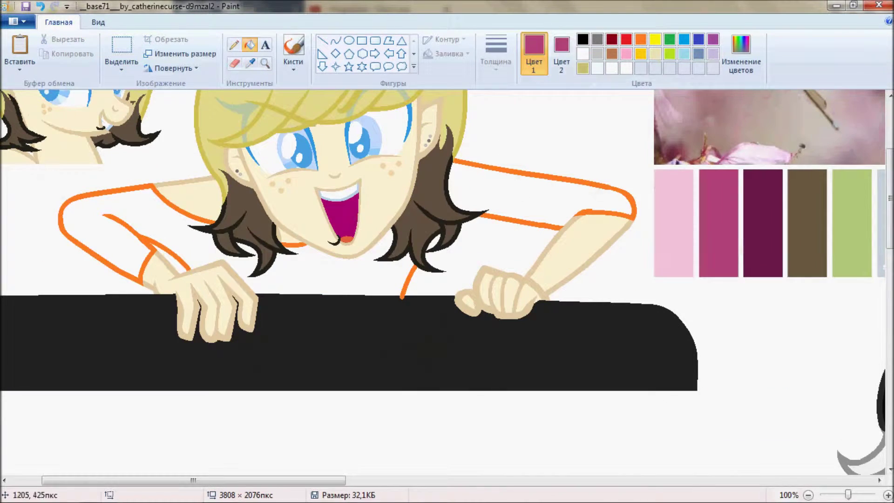
scroll(401, 294, up, 1)
right_click(289, 270)
scroll(299, 359, up, 2)
right_click(545, 241)
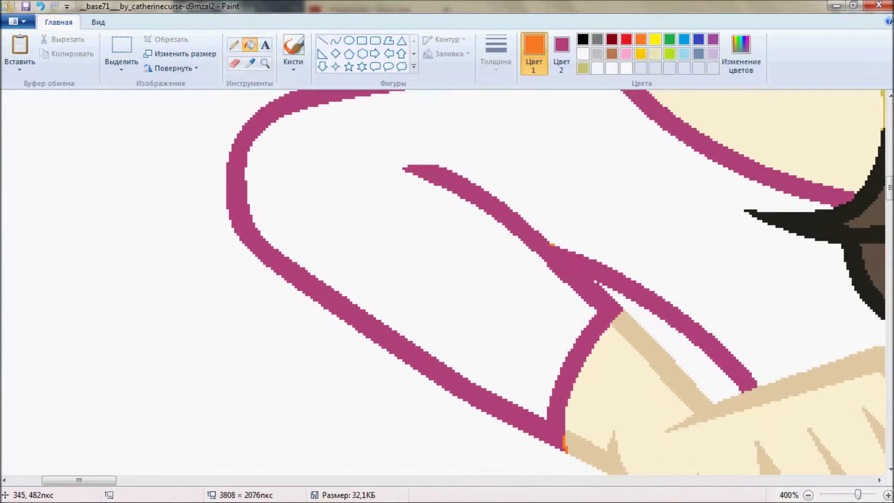
Replace the leftover orange pixels along the sleeve, cuff and body outlines with magenta
scroll(380, 234, down, 1)
click(234, 63)
click(250, 44)
scroll(338, 239, up, 2)
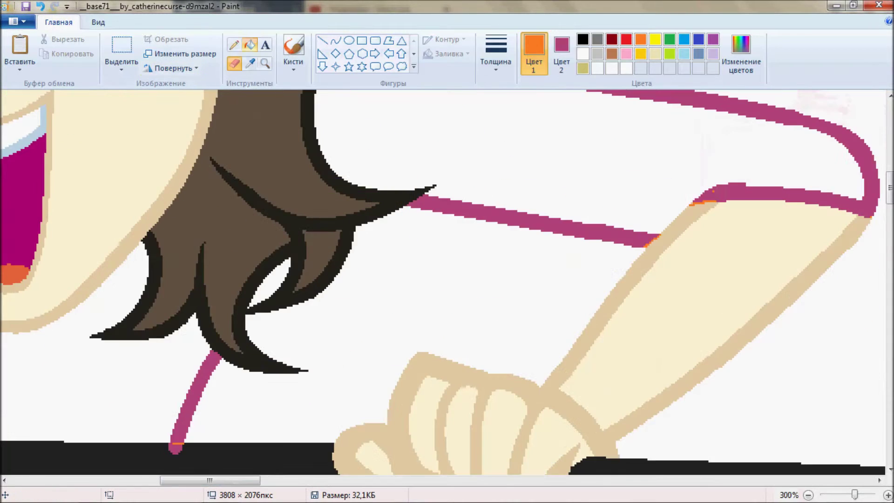
scroll(358, 257, down, 1)
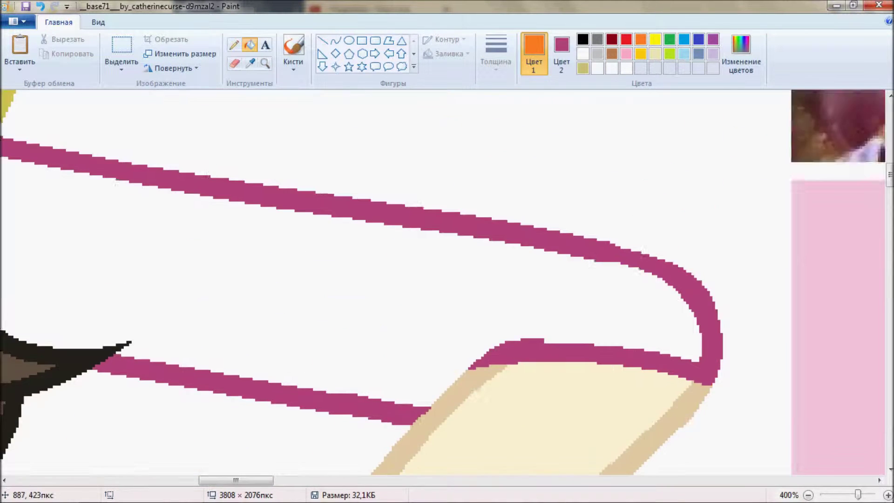
Fill the inside of the right sleeve with the light pink from the inserted palette image
scroll(357, 257, up, 1)
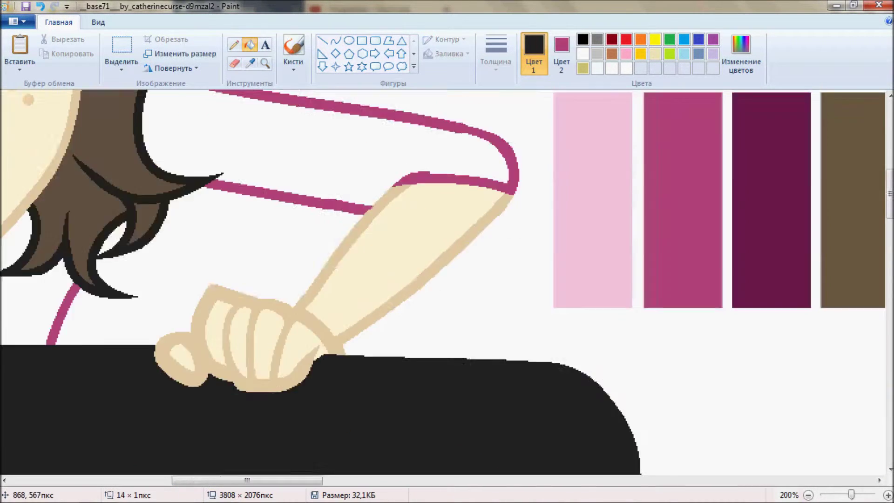
click(358, 257)
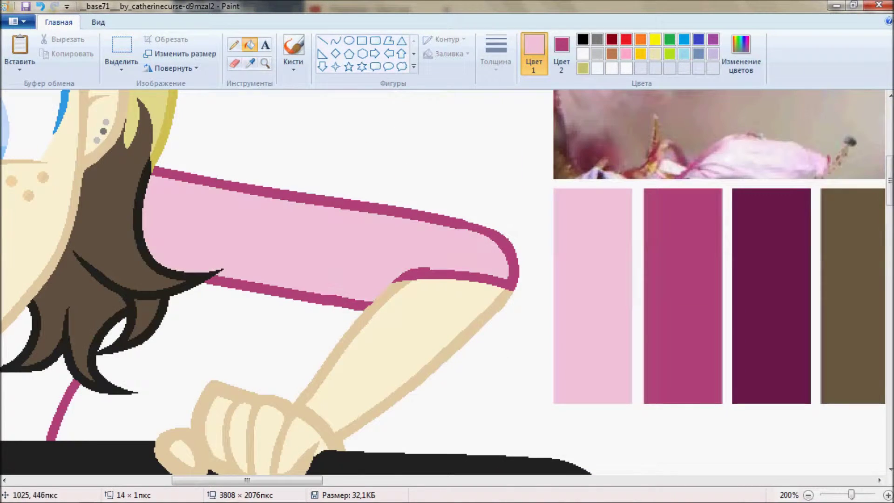
click(309, 190)
Mix a softer pink for the clothing outlines, recolour them with it, and fill the shirt and left sleeve light pink
click(741, 54)
click(319, 343)
scroll(145, 177, left, 5)
scroll(144, 177, down, 2)
scroll(144, 177, left, 3)
Draw curved grey ring bands across two fingers of the left hand and trim their ends to the finger edges
click(265, 63)
click(186, 224)
scroll(447, 279, down, 2)
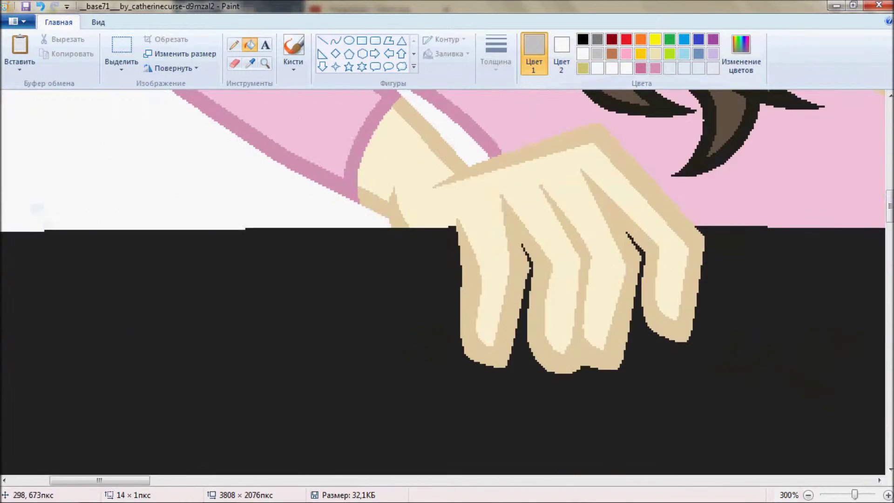
click(336, 41)
click(447, 40)
click(469, 70)
drag(246, 186, 302, 164)
drag(347, 271, 357, 262)
scroll(356, 262, up, 1)
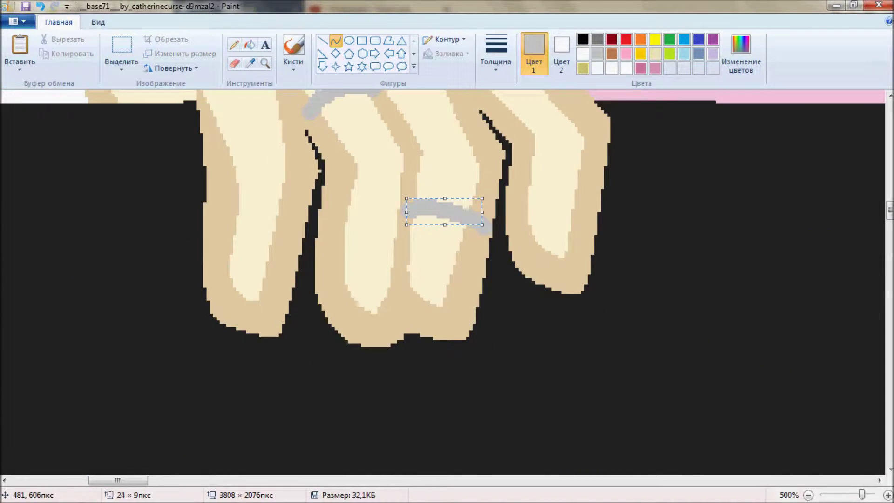
scroll(447, 280, down, 1)
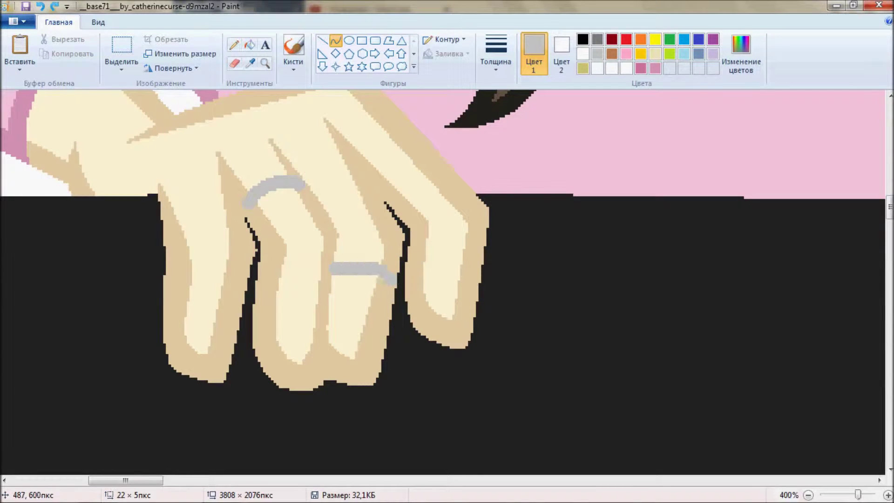
scroll(373, 270, up, 1)
scroll(326, 279, up, 2)
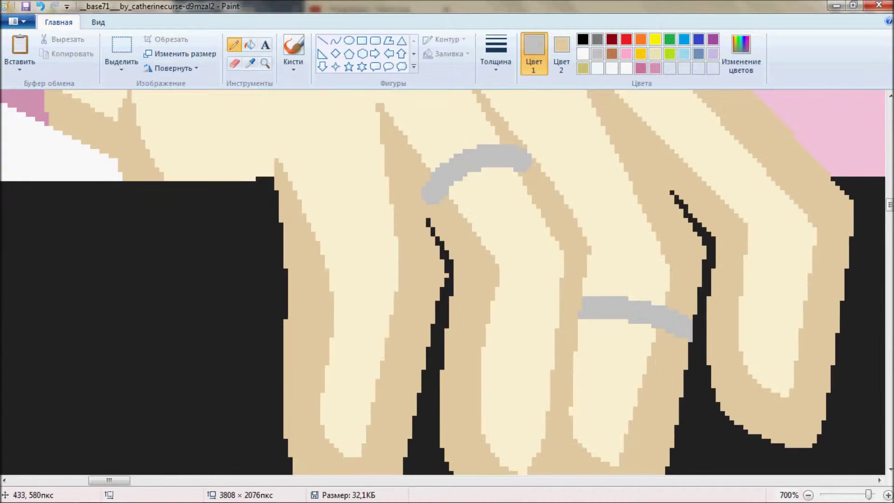
drag(425, 213, 416, 195)
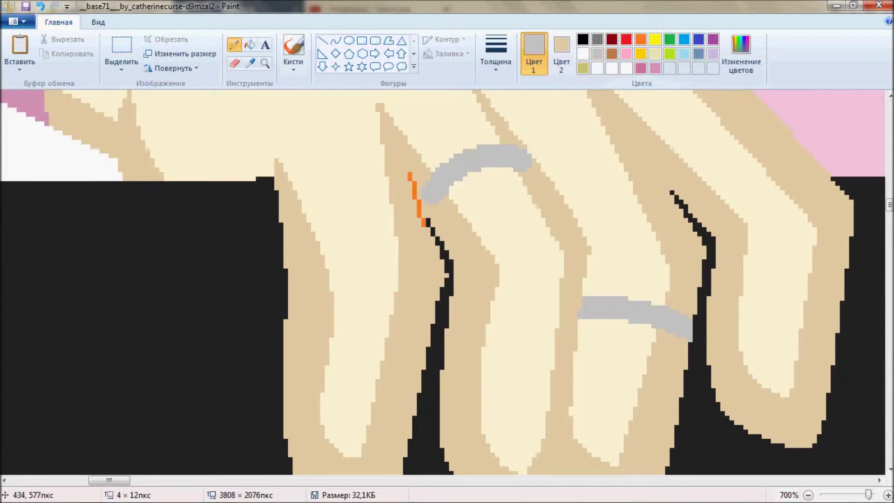
key(ctrl+z)
ctrl+scroll(201, 279, down, 4)
ctrl+scroll(200, 280, up, 3)
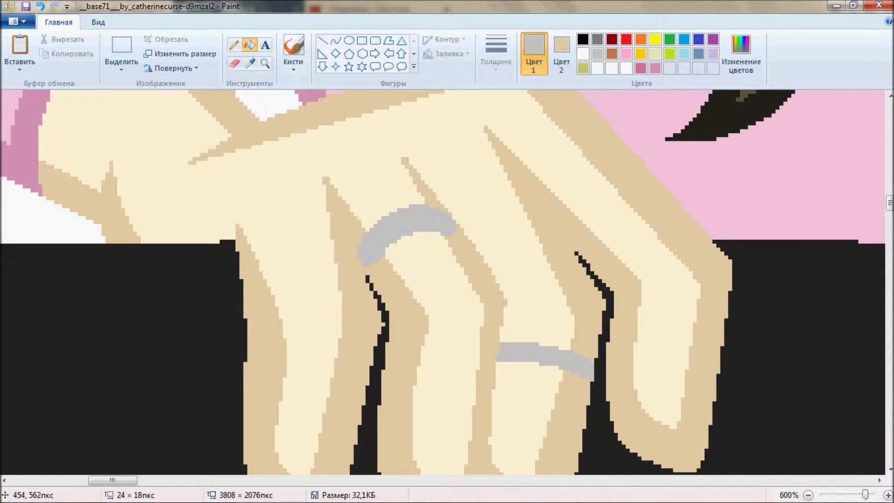
Draw a thin crossed grey ring on a finger of the right hand and trim its ends to the finger
ctrl+scroll(447, 279, down, 3)
ctrl+scroll(447, 280, up, 3)
click(335, 40)
drag(402, 226, 462, 253)
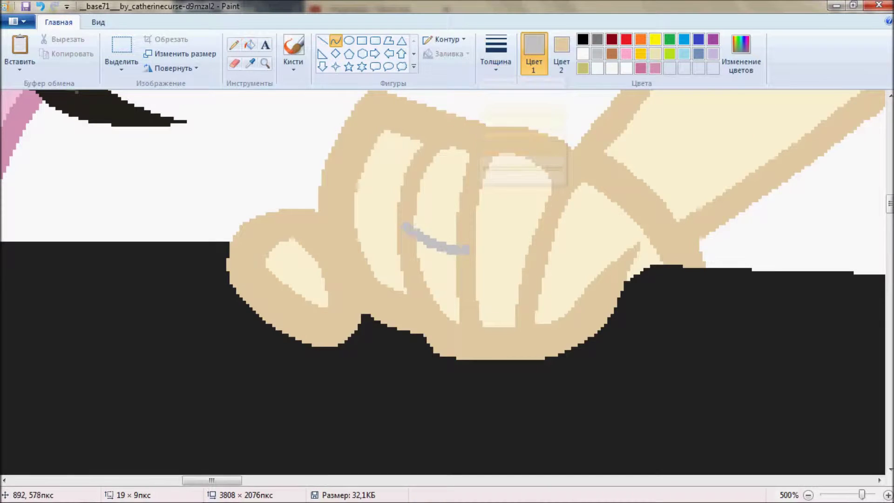
ctrl+scroll(462, 252, up, 1)
drag(531, 270, 513, 256)
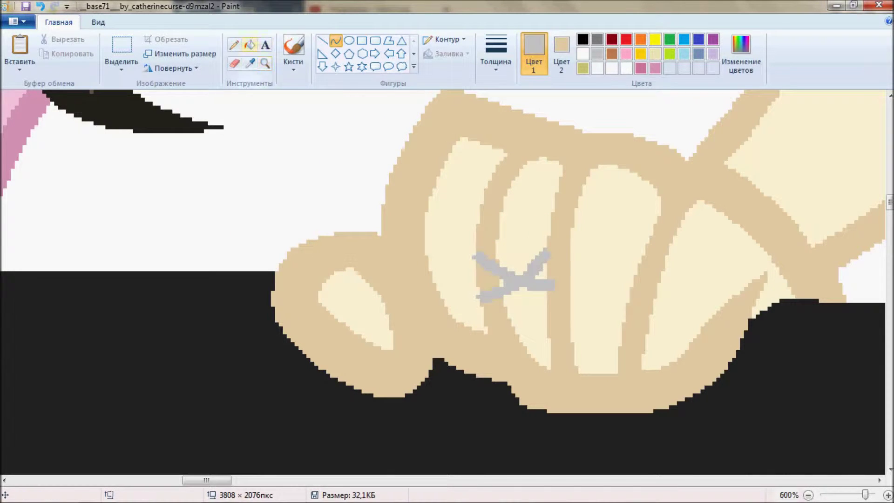
ctrl+scroll(420, 270, down, 2)
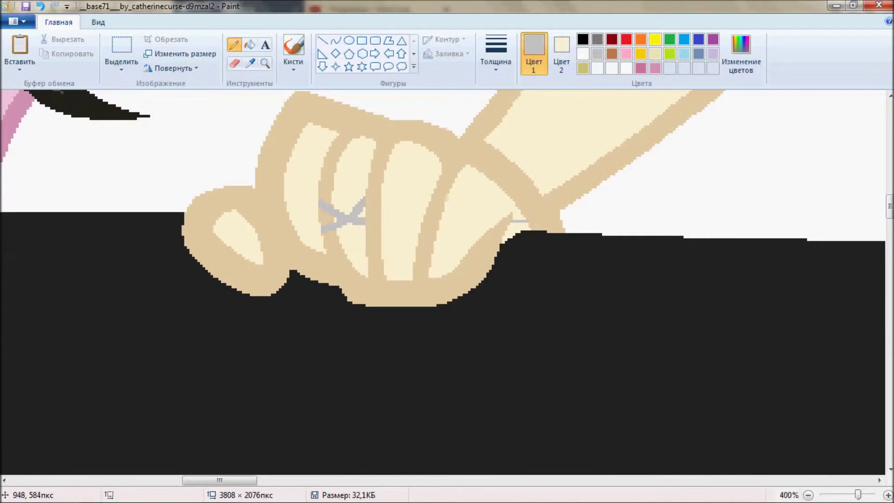
Draw thick, curved light-grey bandage lines wrapping across the right forearm between the wrist and the sleeve cuff
scroll(442, 279, up, 5)
scroll(443, 279, right, 3)
click(741, 53)
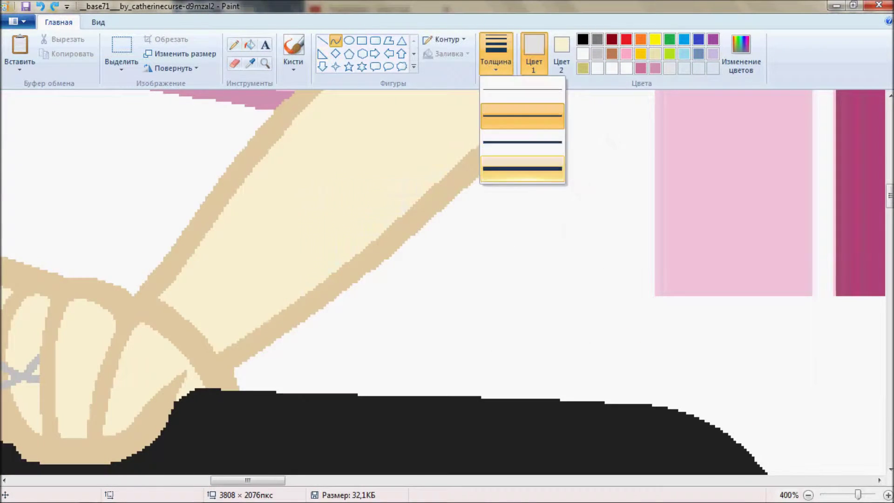
click(447, 39)
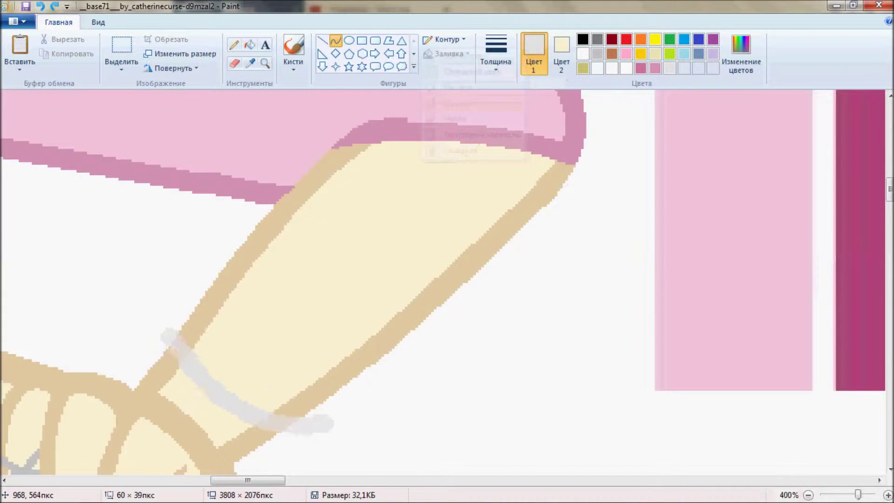
drag(298, 161, 571, 240)
drag(212, 226, 517, 267)
drag(354, 249, 366, 330)
scroll(366, 330, down, 2)
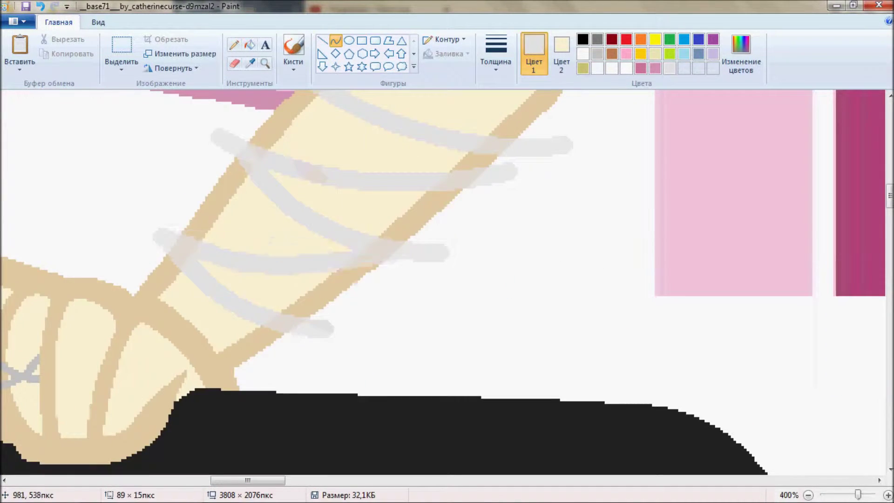
ctrl+scroll(448, 279, up, 1)
Erase the bandage line ends overhanging the right forearm and recolour the arm outline along the bandage light grey
click(250, 45)
click(562, 53)
scroll(447, 279, down, 2)
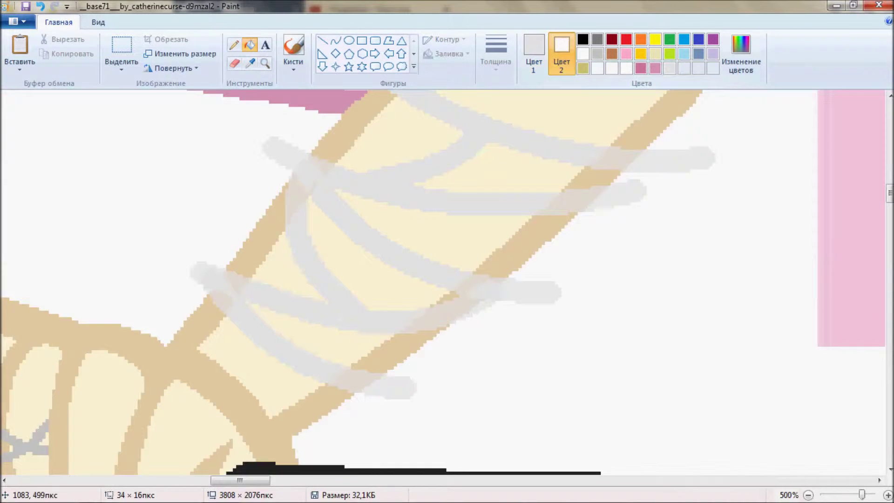
scroll(448, 280, down, 2)
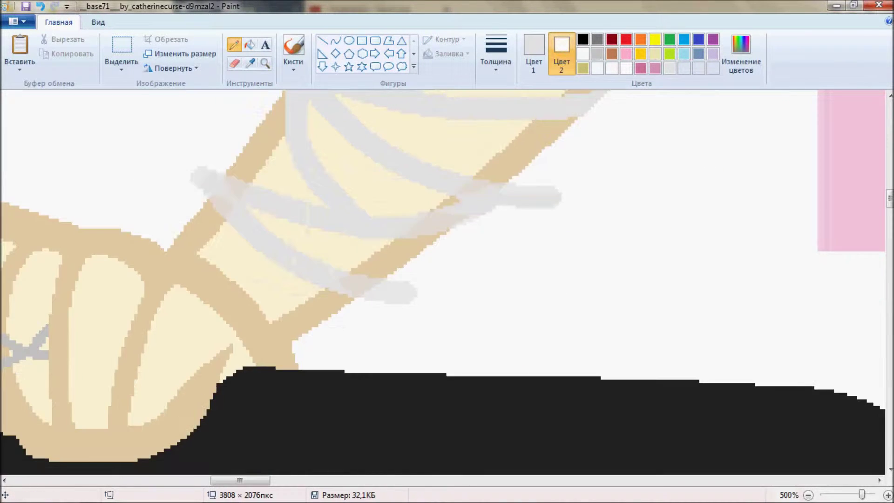
scroll(447, 279, up, 2)
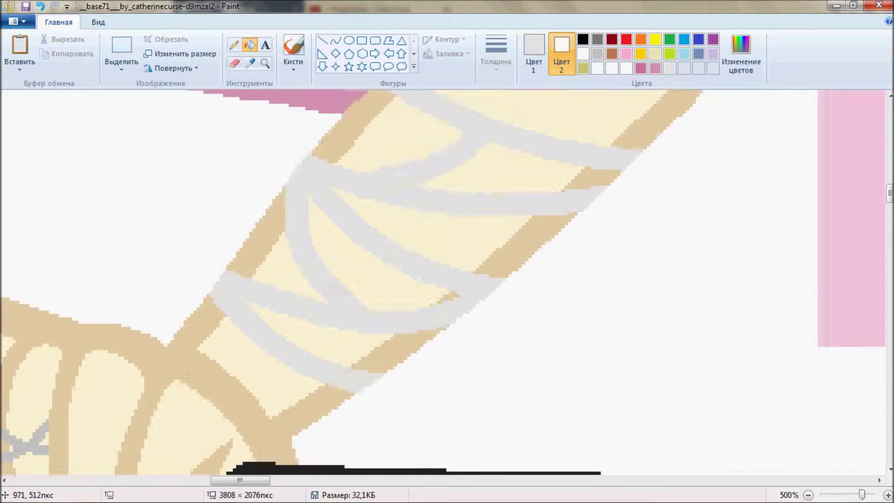
scroll(448, 279, down, 2)
ctrl+scroll(447, 280, down, 1)
Mix a near-white colour with red, green and blue at 248 and fill the gaps between the bandage lines with it
click(534, 54)
click(741, 54)
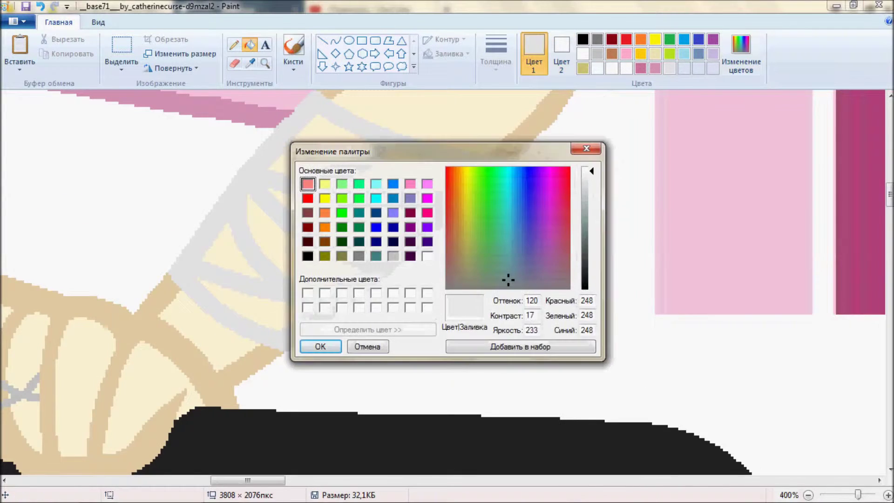
click(313, 345)
scroll(447, 280, up, 5)
ctrl+scroll(447, 279, down, 3)
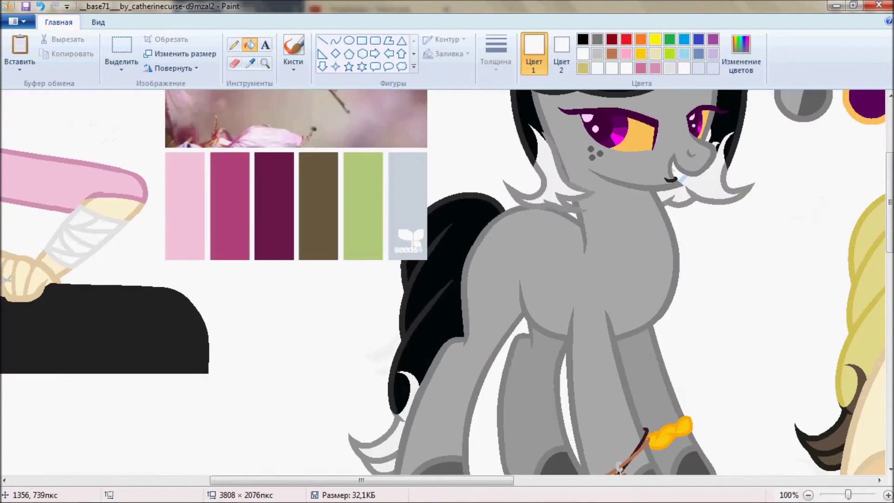
Outline curved, pointed highlight shapes across the blonde hair with thin pale-yellow curves
scroll(447, 280, left, 5)
scroll(447, 279, up, 2)
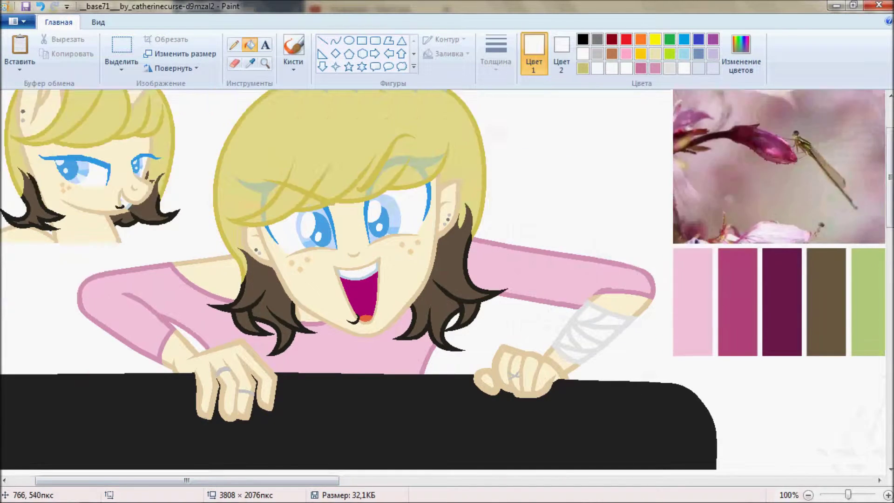
ctrl+scroll(447, 279, up, 1)
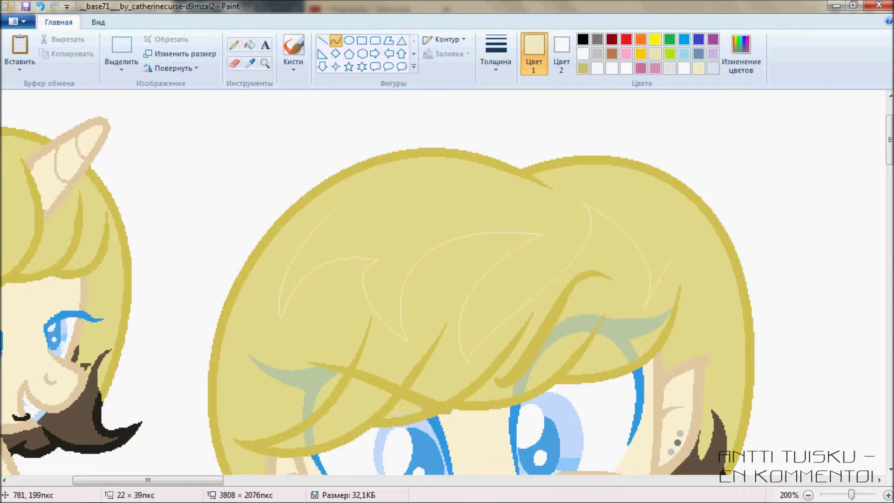
key(ctrl+Page_Up)
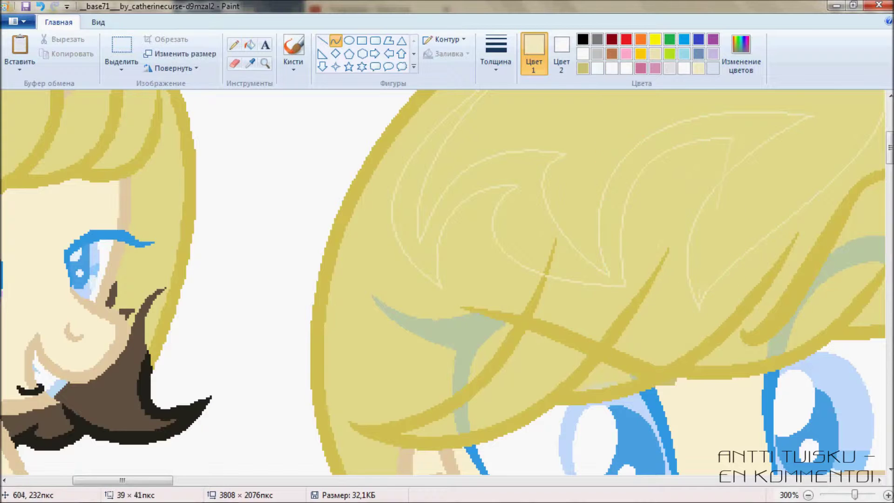
scroll(442, 284, right, 5)
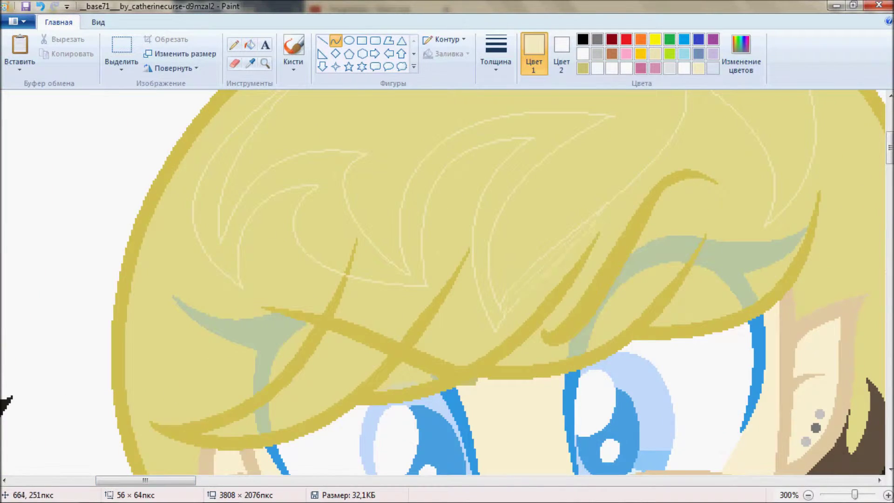
key(ctrl+Page_Up)
scroll(442, 284, up, 3)
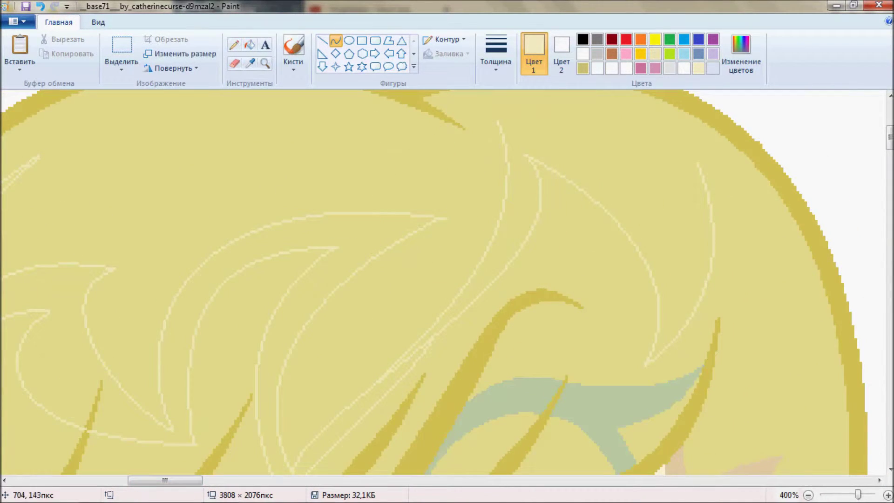
Fill the outlined highlight shapes in the blonde hair with the pale yellow
key(ctrl+Page_Up)
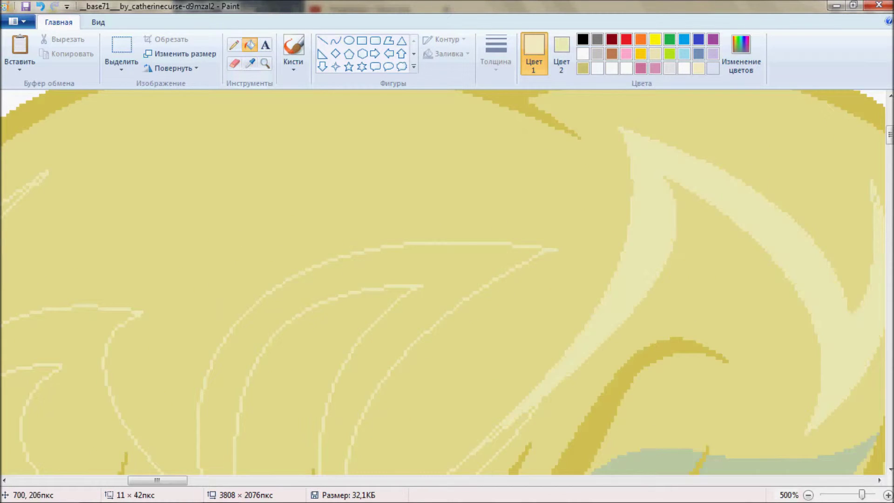
scroll(442, 285, down, 5)
scroll(443, 284, up, 3)
key(ctrl+Page_Down)
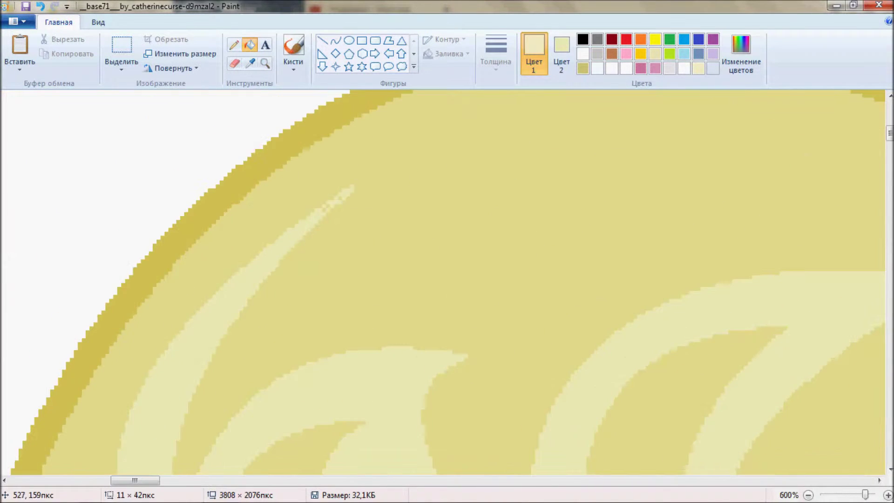
scroll(443, 284, down, 3)
scroll(443, 284, down, 2)
Mix a softer beige-yellow based on the hair colour and recolour the blonde hair highlights with it
click(251, 63)
click(459, 200)
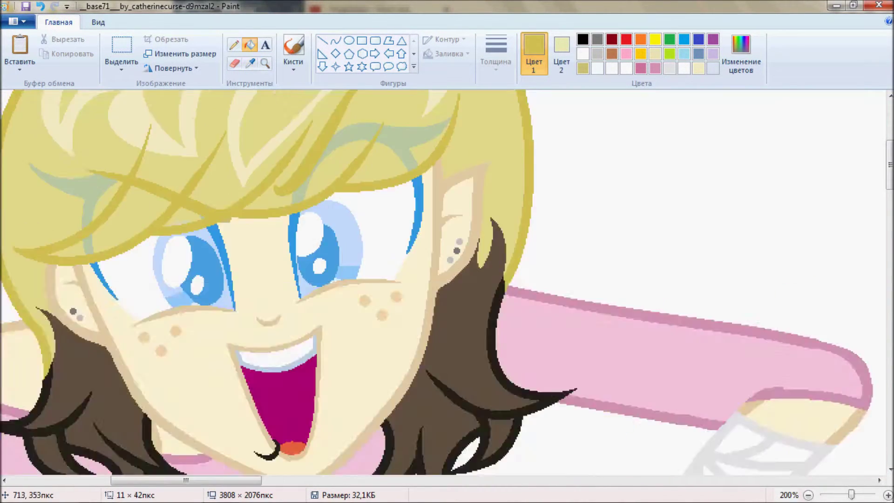
scroll(442, 284, down, 3)
scroll(442, 284, up, 3)
click(741, 54)
click(463, 209)
click(313, 343)
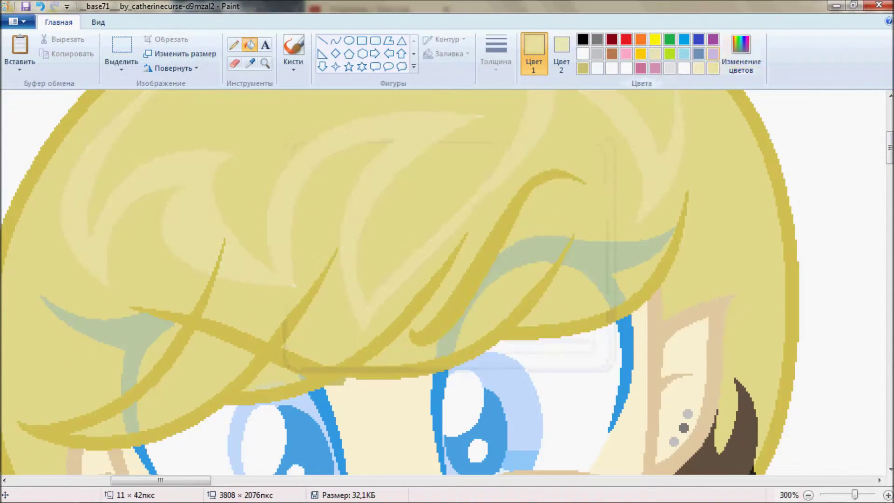
click(741, 53)
click(313, 343)
key(ctrl+Page_Down)
scroll(196, 306, up, 2)
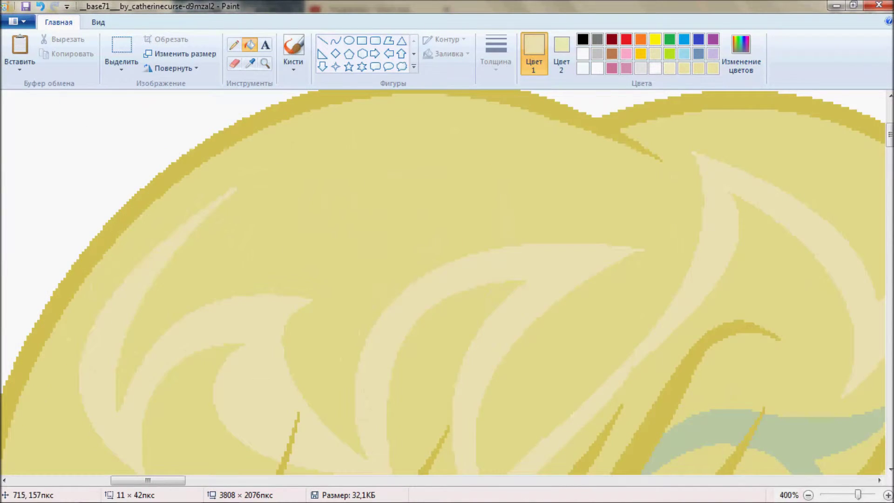
Mix a lighter shade of the ring grey and draw short shine strokes on both rings of the left hand
scroll(162, 140, down, 1)
scroll(162, 140, down, 2)
scroll(69, 368, up, 4)
click(741, 53)
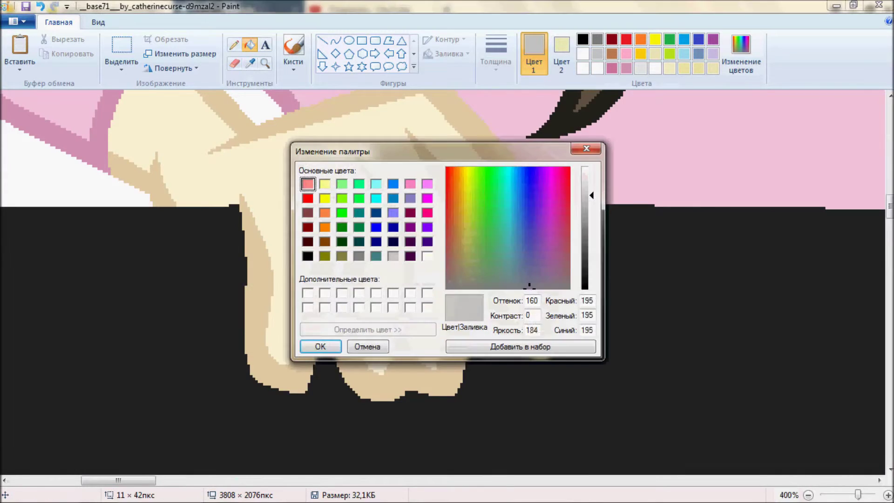
click(315, 344)
click(322, 40)
drag(423, 212, 423, 232)
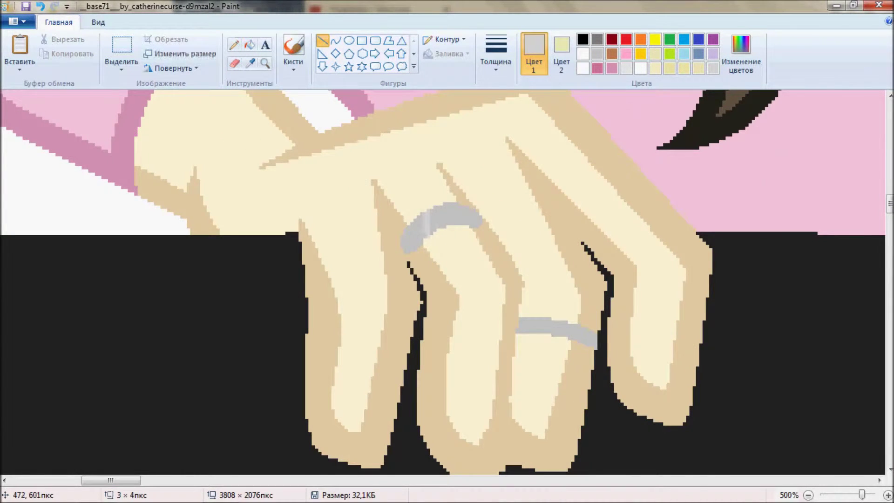
scroll(443, 280, up, 3)
scroll(442, 280, down, 3)
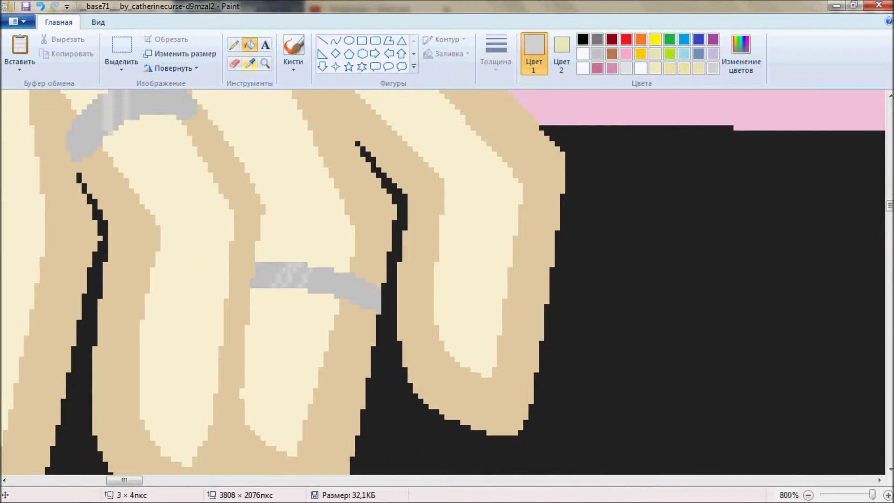
scroll(442, 280, up, 3)
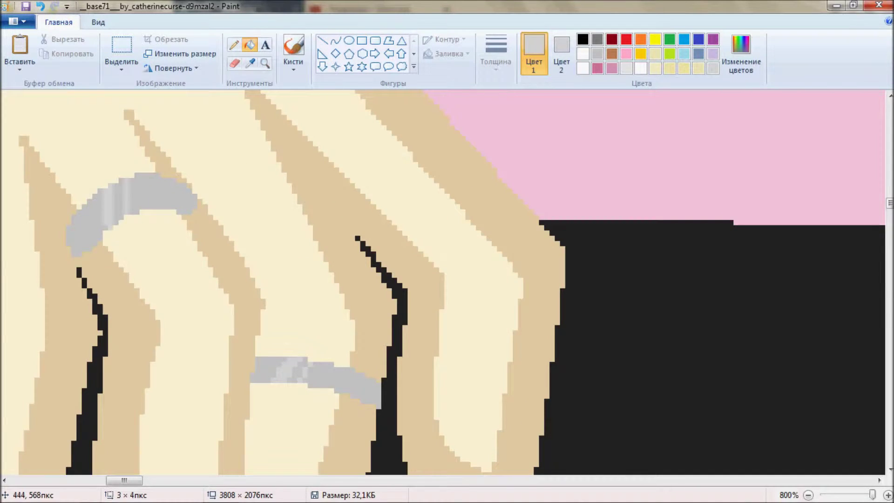
Add light-grey shine pixels to the crossed ring on the right hand
scroll(443, 279, down, 5)
scroll(442, 280, up, 4)
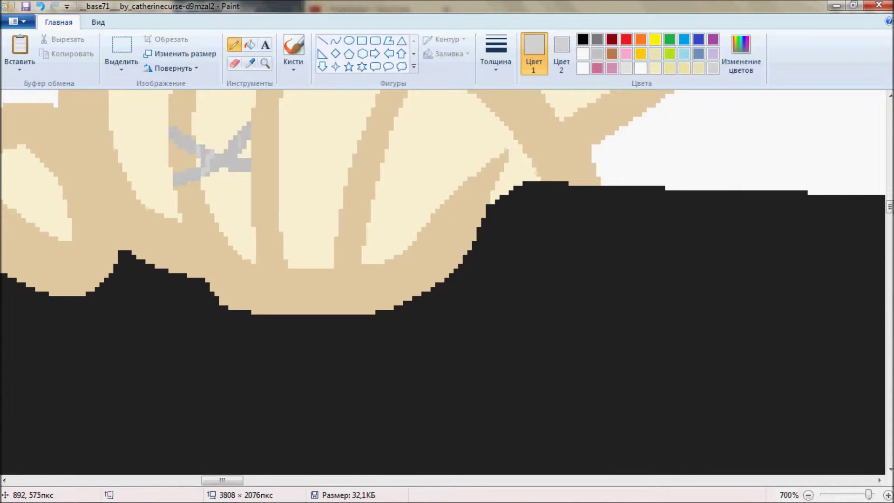
scroll(443, 280, down, 5)
scroll(443, 279, up, 1)
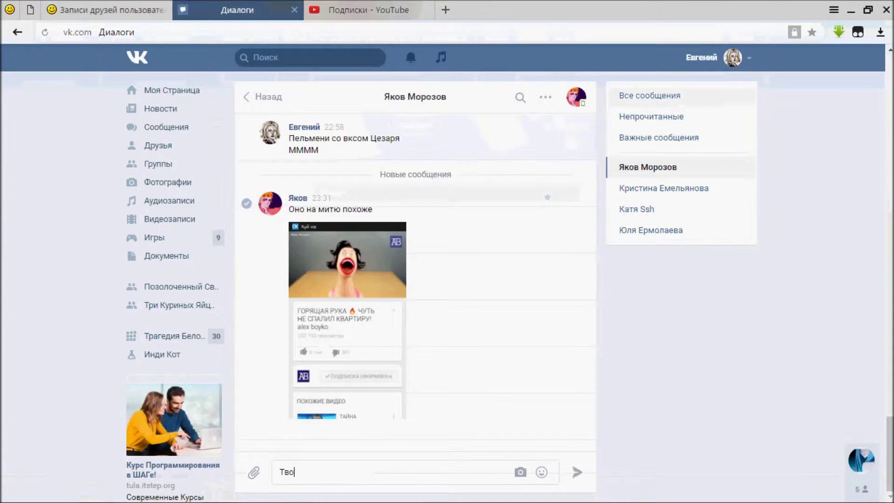
Switch to the VK chat in the browser and send the reply "Твое лицо"
text(е лицо)
key(Return)
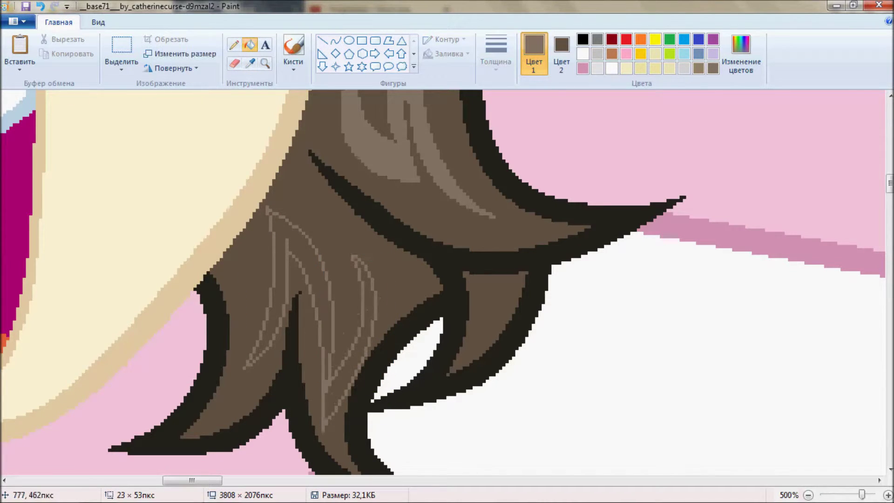
Fill the outlined highlight shapes in the lower brown hair lock on the right with the lighter brown
click(279, 289)
click(347, 326)
scroll(447, 279, down, 3)
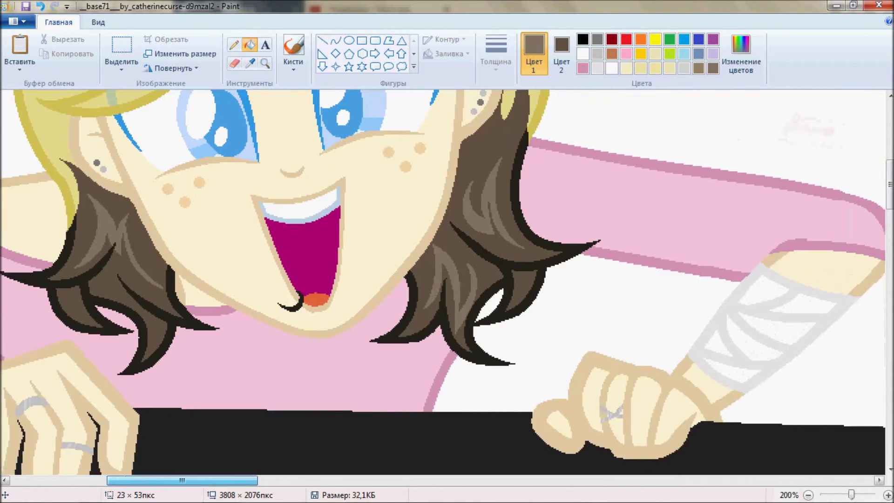
Add lighter-brown curved highlights to the small lower hair locks on both sides of the face and fill them
scroll(14, 294, up, 3)
click(335, 40)
scroll(14, 294, up, 1)
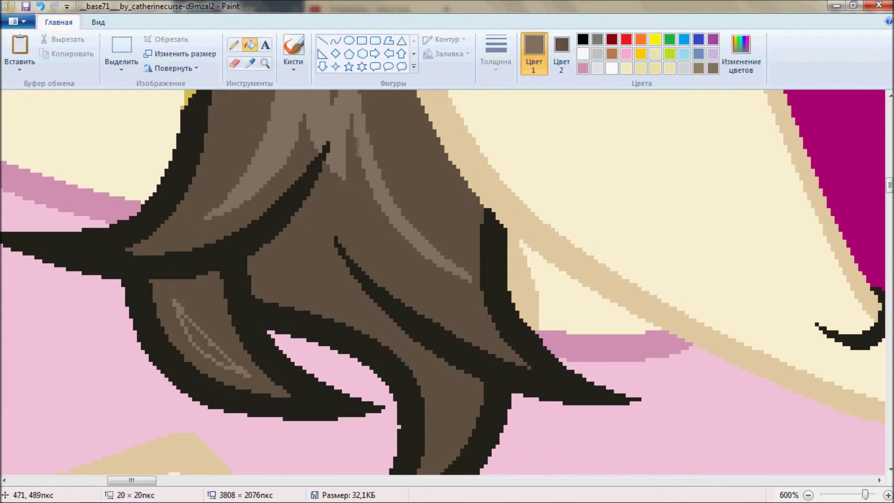
scroll(447, 279, right, 10)
click(335, 40)
drag(311, 288, 357, 219)
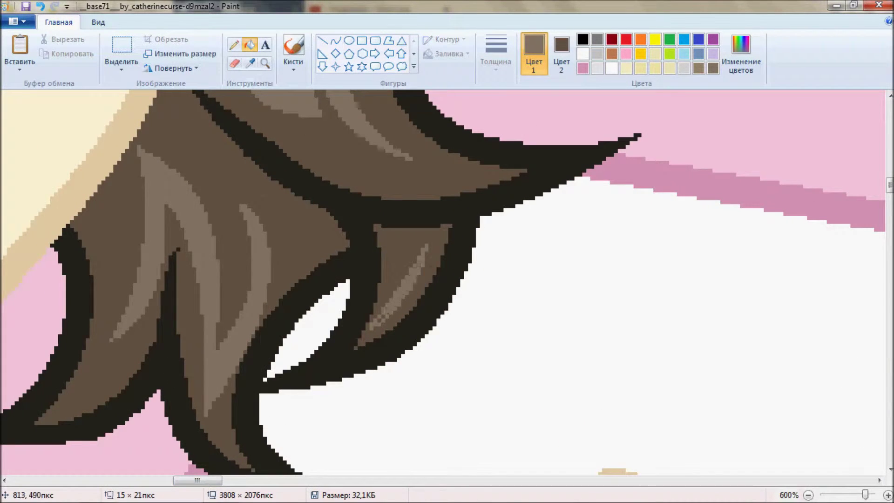
Select the blonde pony head reference beside the finished drawing and clear it to the background white
scroll(448, 279, down, 5)
scroll(447, 280, left, 3)
click(121, 52)
drag(43, 117, 256, 350)
click(562, 54)
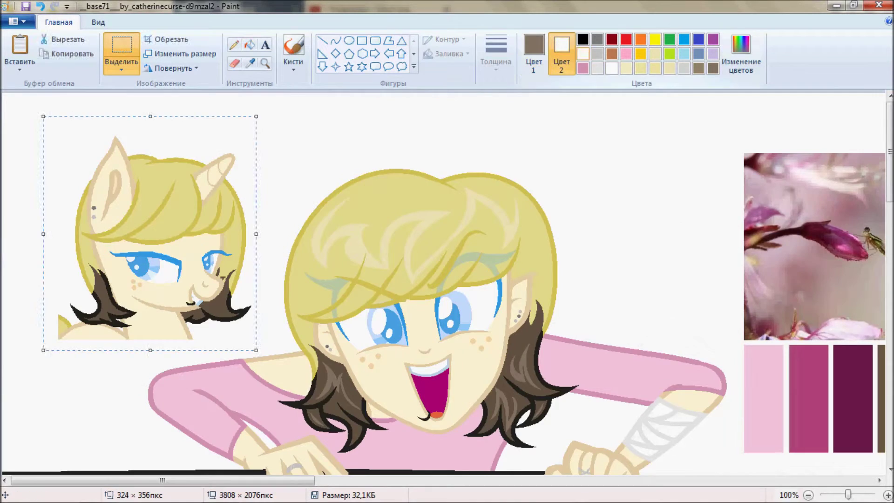
Try to outline a dark maroon rectangle on the front of the pink shirt
scroll(448, 279, up, 2)
scroll(447, 279, down, 5)
scroll(447, 279, down, 2)
scroll(447, 279, up, 2)
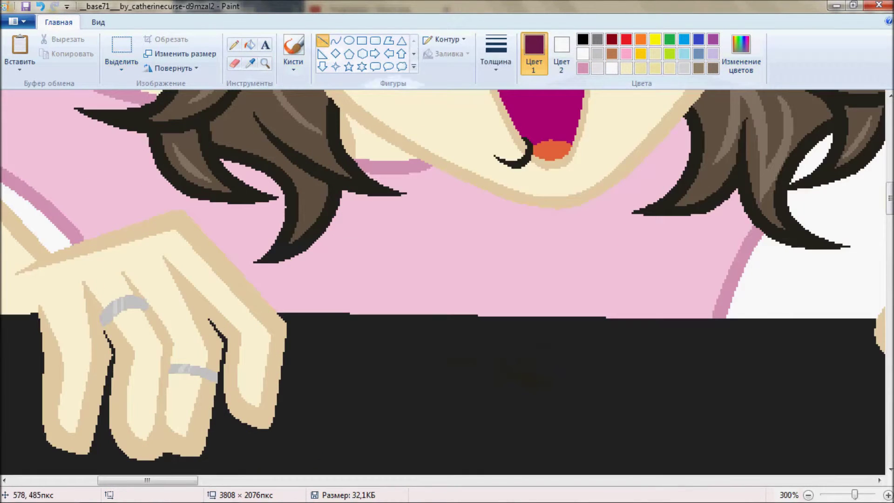
scroll(447, 280, up, 1)
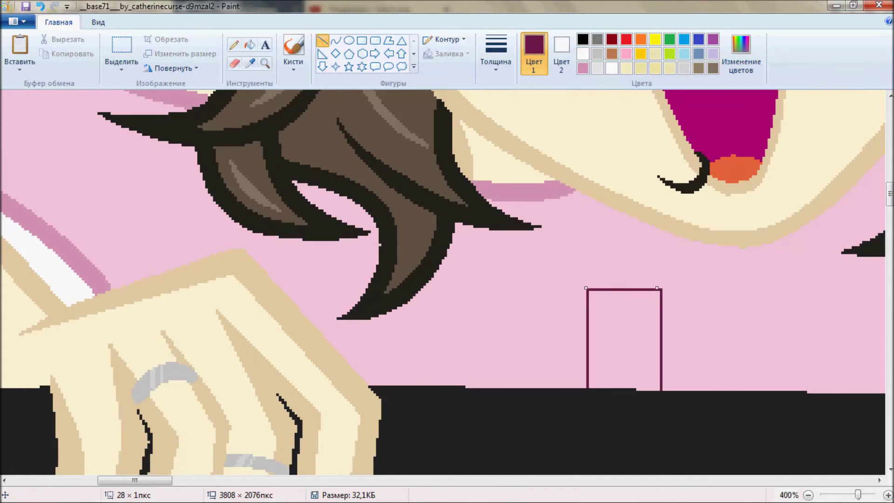
scroll(447, 280, down, 3)
scroll(448, 280, down, 2)
scroll(447, 280, down, 1)
scroll(447, 280, down, 1)
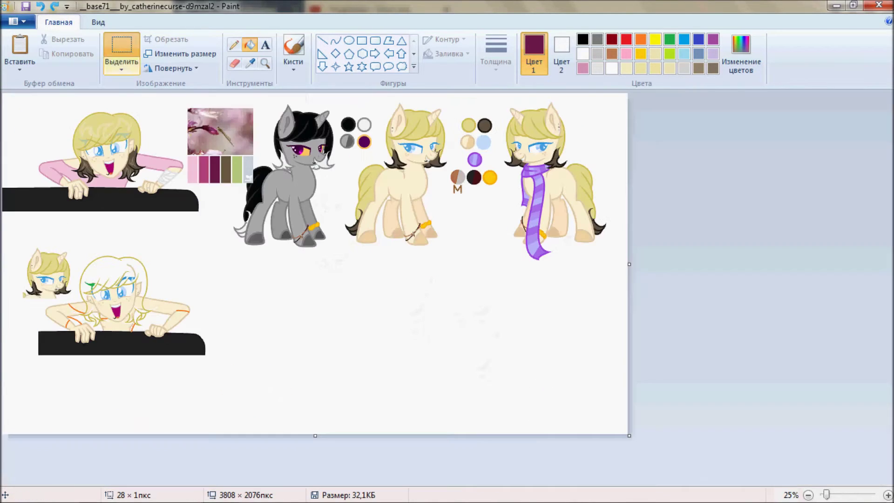
Delete the flower photo and its colour swatches beside the finished drawing with a free-form selection
scroll(447, 280, up, 1)
click(121, 69)
click(140, 114)
key(Delete)
Duplicate the finished drawing with a rectangular selection and place the copy directly below the original
click(121, 69)
click(140, 102)
drag(4, 110, 416, 479)
scroll(448, 280, down, 4)
scroll(447, 280, down, 1)
scroll(447, 279, up, 2)
Copy the grey pony's head and place it beside the duplicated drawing as a colour reference
drag(544, 90, 661, 201)
key(ctrl+c)
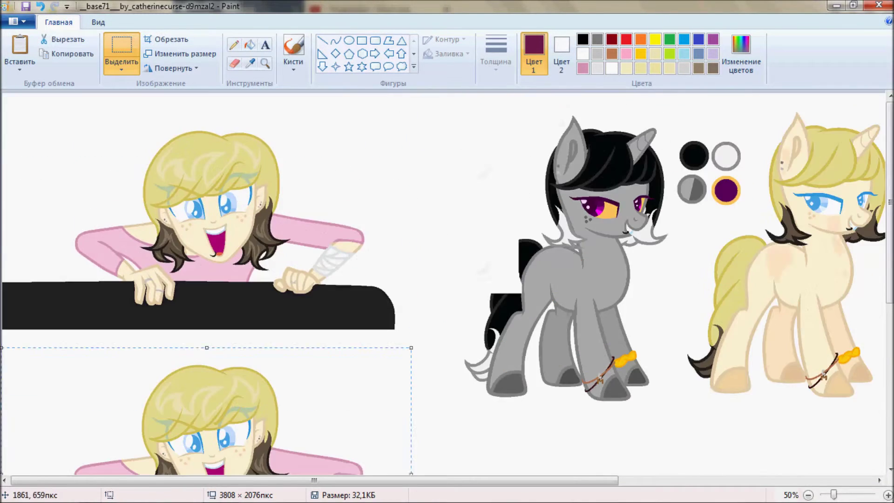
key(ctrl+v)
scroll(447, 279, up, 1)
drag(256, 379, 134, 243)
Replace the blonde hair's outline with dark grey and its base colour with black, using the grey pony's colours
click(250, 63)
scroll(447, 279, up, 1)
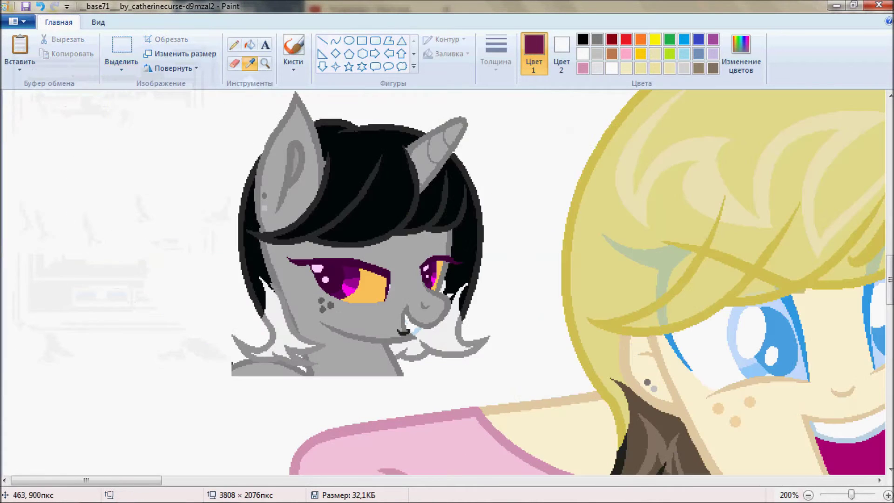
click(234, 62)
scroll(595, 236, down, 2)
scroll(647, 283, right, 5)
scroll(647, 282, up, 2)
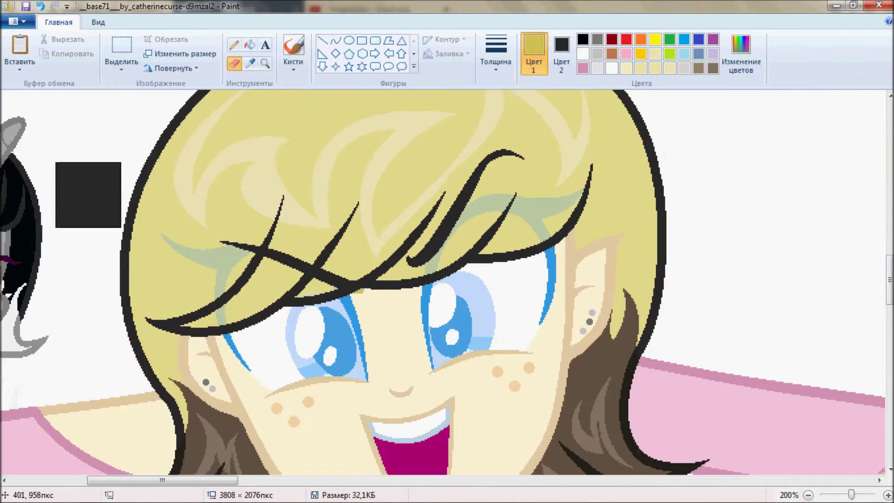
mouse_move(89, 195)
mouse_down()
mouse_move(230, 199)
mouse_move(615, 261)
mouse_move(610, 131)
mouse_up()
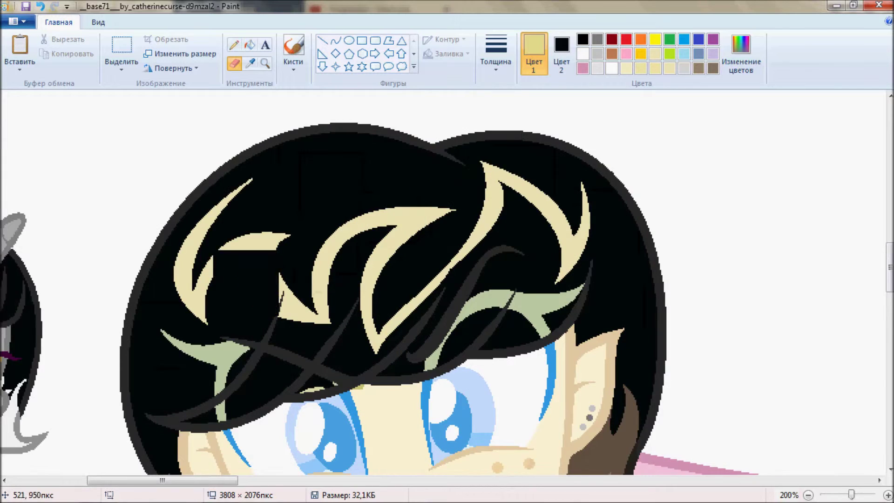
Mix a dark navy shade and fill the eyelashes seen through the black bangs with it
click(335, 41)
click(496, 60)
click(447, 39)
click(459, 99)
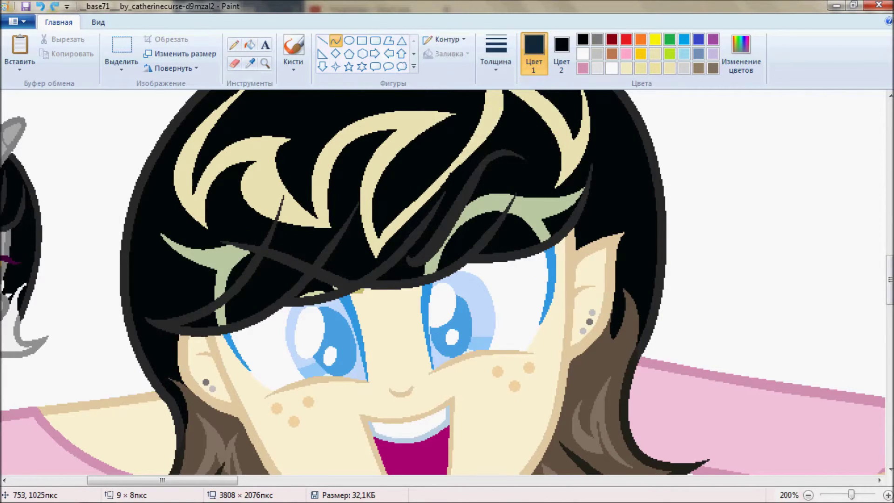
click(250, 44)
click(205, 266)
scroll(205, 266, up, 1)
scroll(447, 280, down, 1)
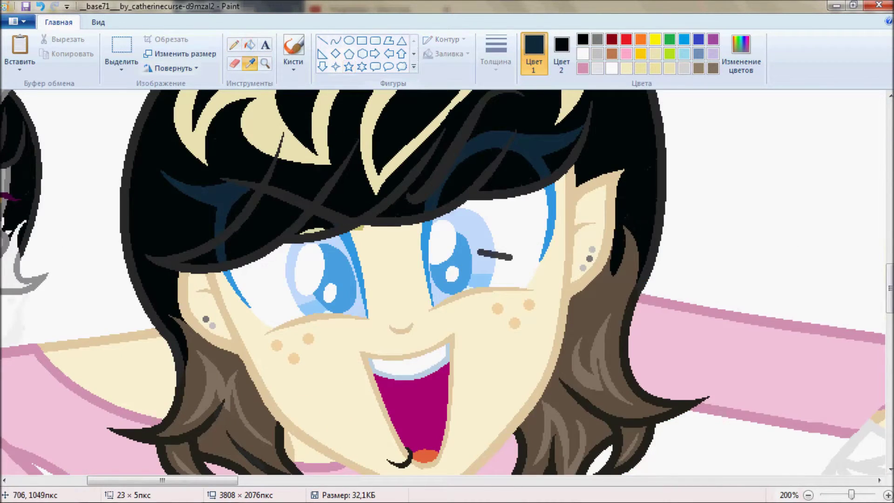
Mix a dark grey and replace the beige highlights in the black hair with it, including the leftover pixels
click(480, 145)
scroll(481, 145, up, 1)
scroll(481, 146, down, 1)
scroll(481, 145, up, 1)
scroll(481, 145, down, 1)
click(741, 56)
click(322, 359)
click(234, 62)
drag(261, 187, 212, 244)
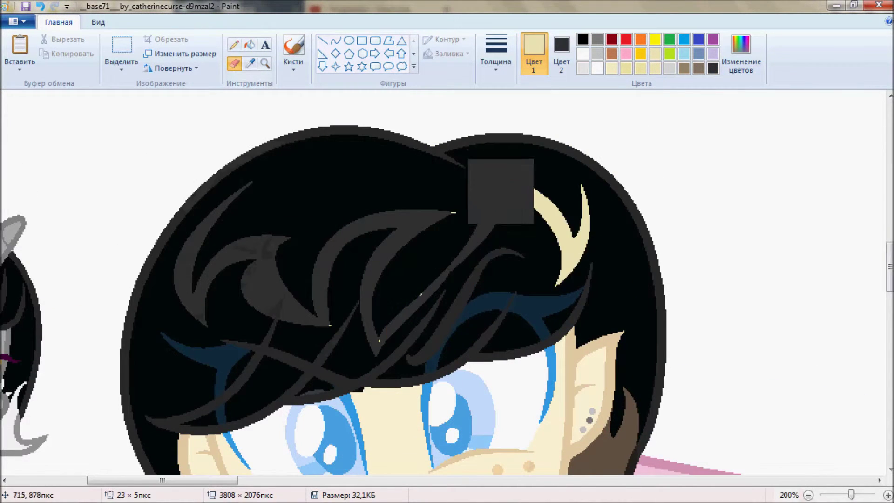
scroll(535, 280, up, 1)
scroll(536, 279, down, 3)
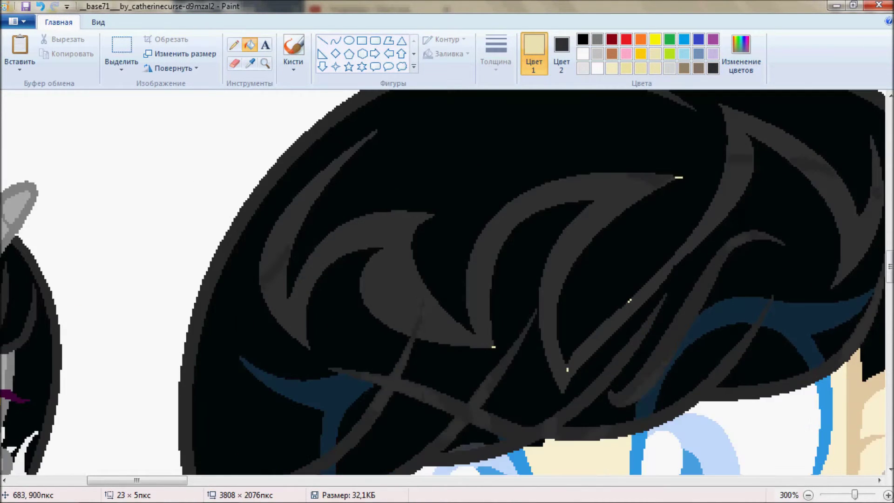
scroll(535, 280, down, 1)
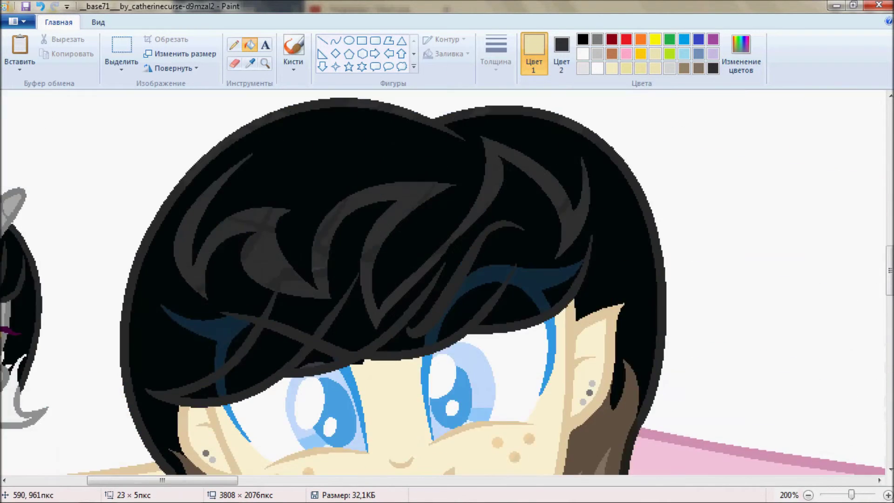
Replace the brown lower hair locks' outlines with grey and their fill with near-white
scroll(536, 279, down, 5)
click(234, 63)
drag(423, 283, 499, 380)
scroll(246, 439, right, 10)
mouse_move(340, 317)
mouse_down()
mouse_move(465, 303)
mouse_move(391, 401)
mouse_up()
scroll(465, 303, left, 10)
scroll(392, 401, right, 10)
Define a lighter white and replace the brown highlights in the lower hair locks on both sides with it
click(741, 53)
click(370, 343)
click(562, 54)
click(741, 53)
click(325, 343)
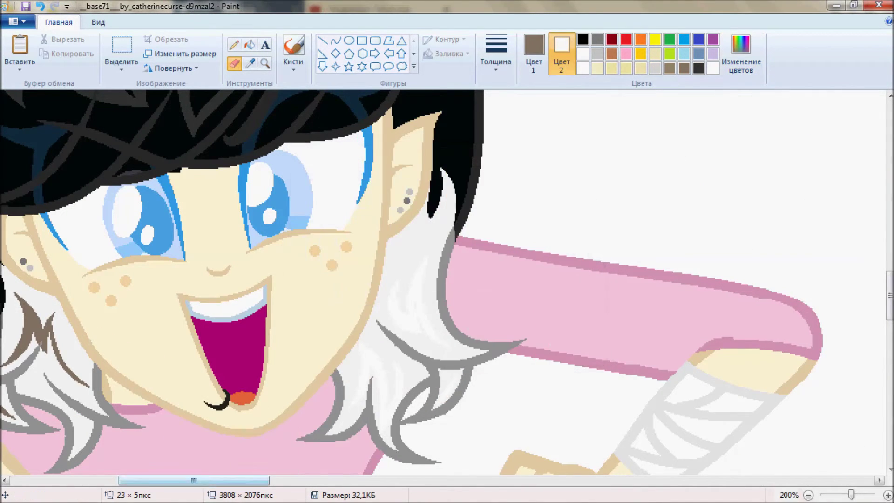
scroll(447, 279, left, 10)
Recolour the irises, pupils and visible lash lines with the purples and magenta of the grey pony's eyes
scroll(447, 280, up, 2)
click(250, 64)
scroll(598, 210, left, 1)
click(598, 210)
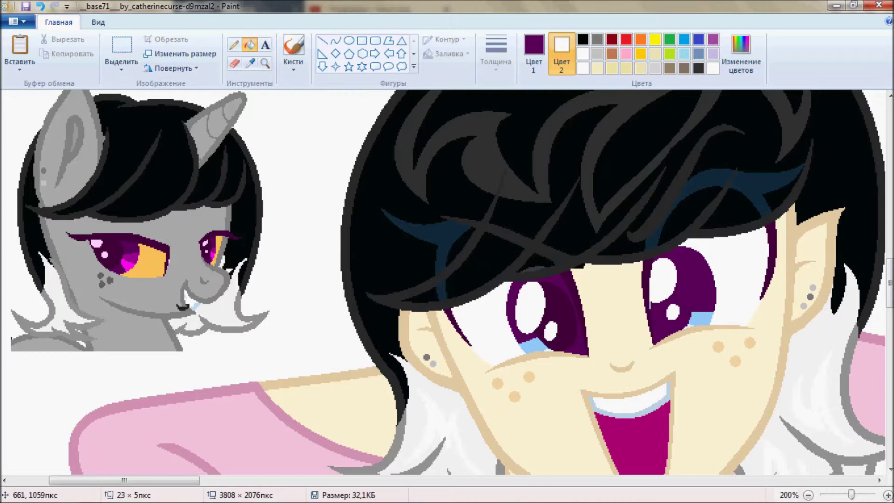
key(ctrl+z)
scroll(447, 279, down, 2)
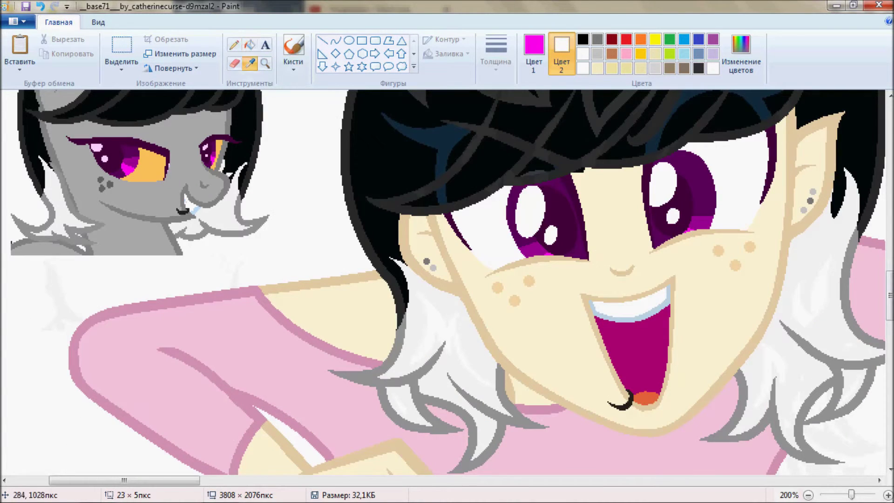
Fill the whites of both eyes with the grey pony's orange and the large eye shines with pale pink
click(250, 63)
click(149, 168)
click(480, 219)
click(736, 187)
Mix a near-black purple from the hair black in a small test stroke beside the grey pony's head
click(250, 64)
click(466, 140)
scroll(447, 280, up, 2)
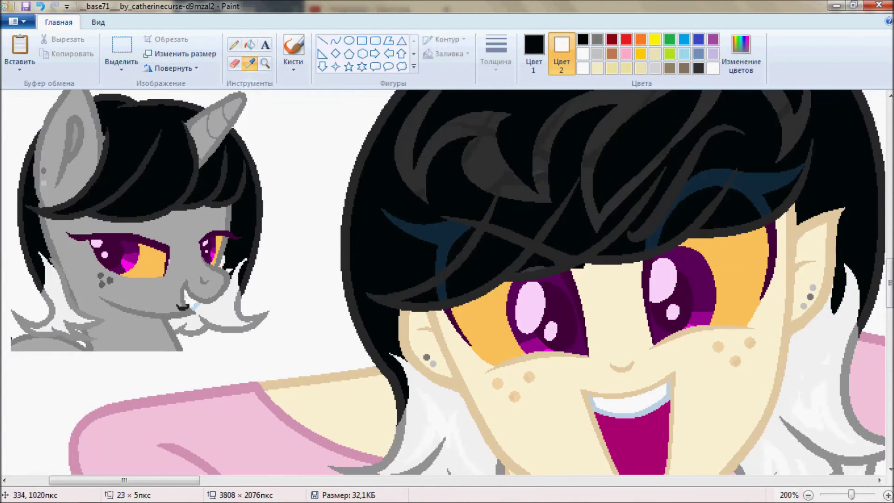
scroll(447, 279, up, 1)
click(335, 40)
scroll(447, 279, up, 2)
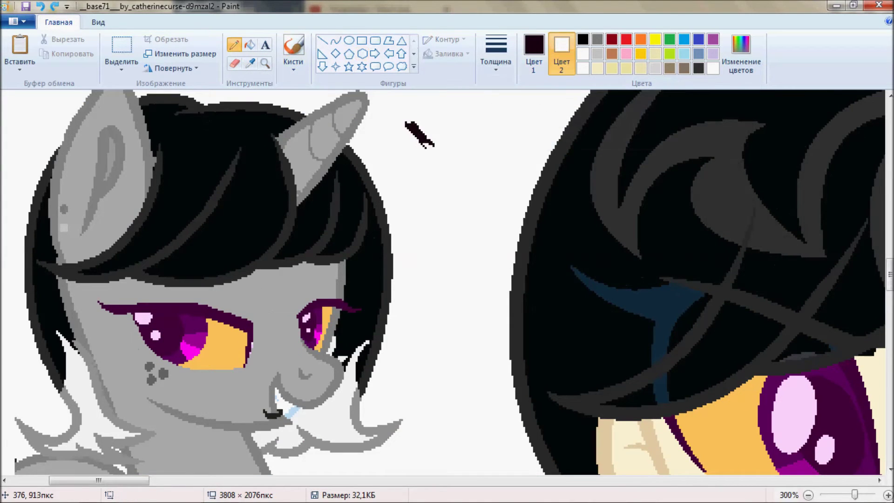
click(251, 63)
click(629, 303)
scroll(447, 279, down, 2)
Replace the navy of the eyelashes seen through the bangs with the near-black purple
click(234, 64)
drag(583, 209, 810, 233)
key(ctrl+z)
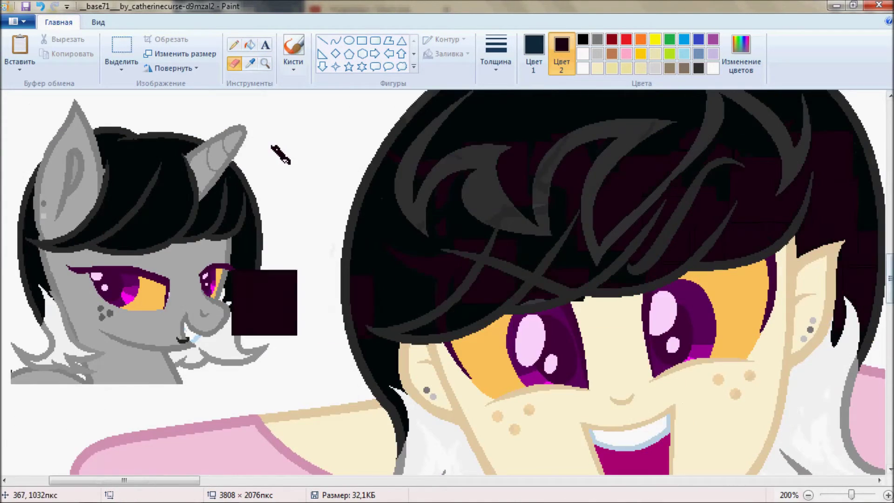
scroll(447, 279, up, 1)
click(336, 41)
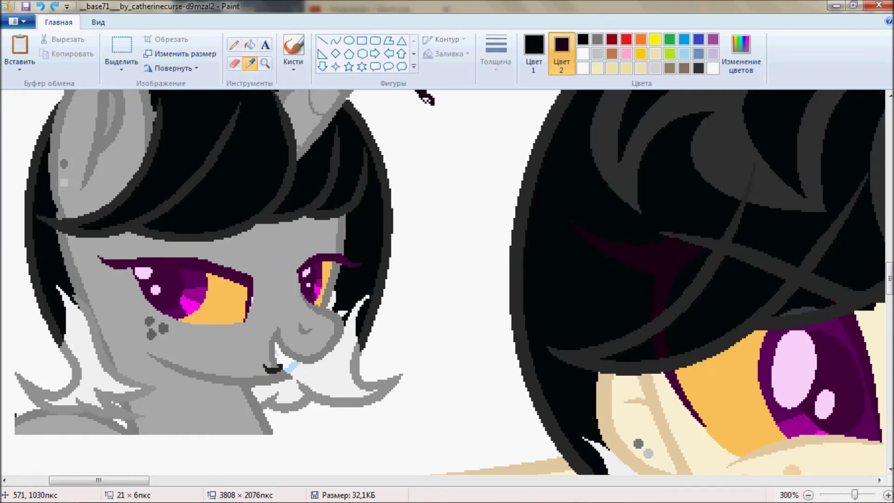
click(425, 98)
Replace the tan skin outlines of the face, ears, shoulder and hands with medium grey
scroll(424, 94, down, 1)
click(234, 63)
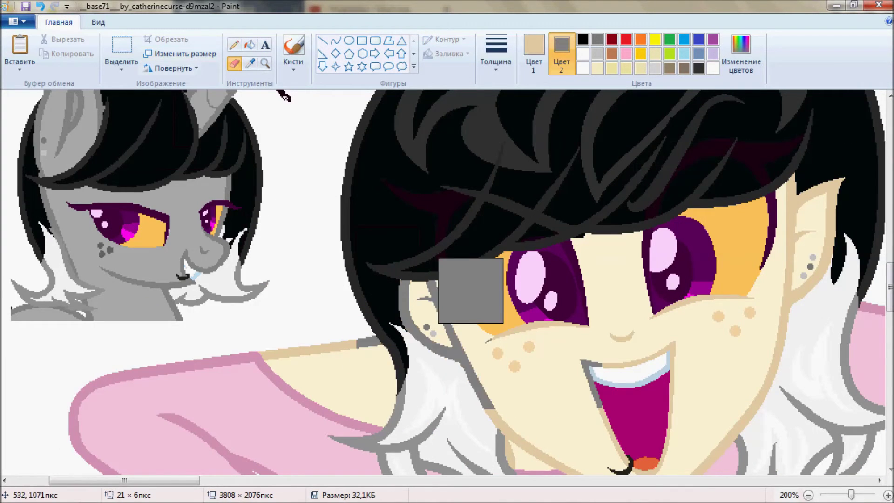
scroll(470, 291, down, 2)
scroll(638, 279, up, 2)
scroll(640, 397, down, 1)
scroll(640, 397, right, 5)
scroll(457, 409, left, 5)
Replace the cream skin colour of the face, ears and neck with the grey pony's lighter grey
click(598, 68)
drag(582, 196, 506, 308)
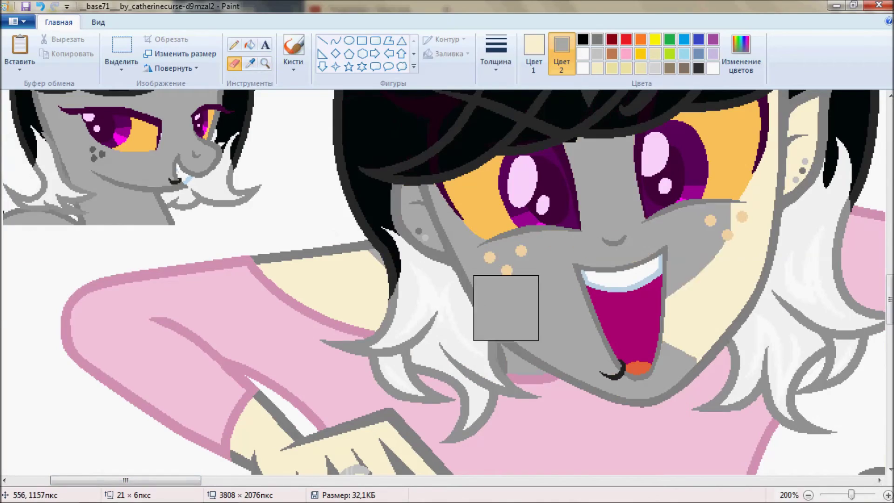